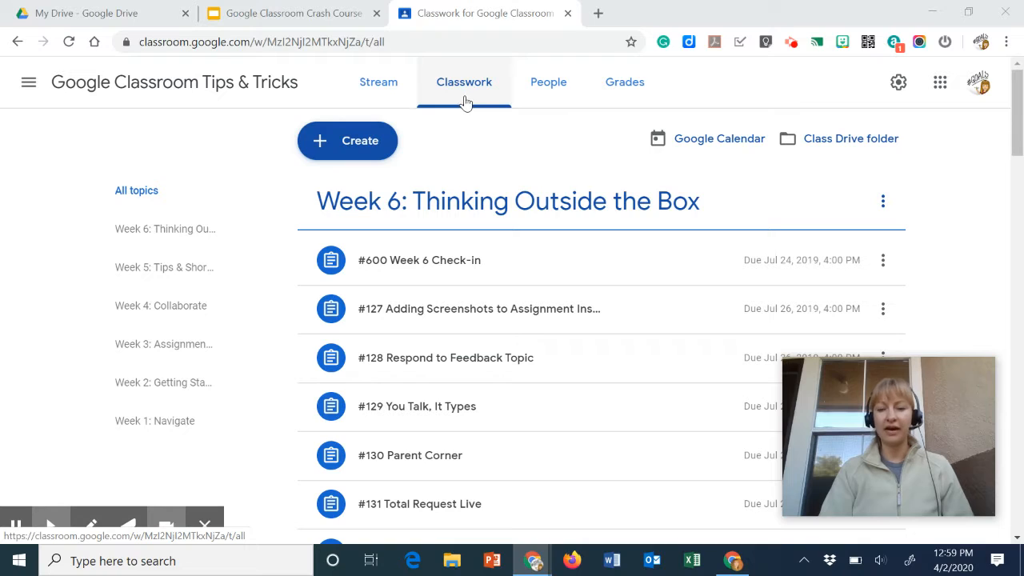
Create a new assignment titled "#900 Test Assignment" with the instructions text "Instructions".
click(343, 152)
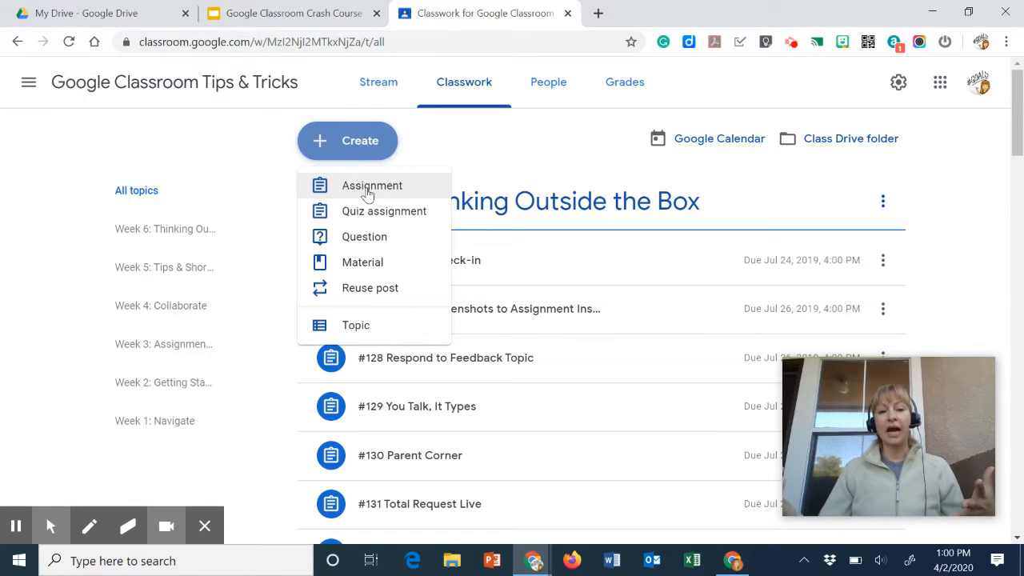
click(367, 192)
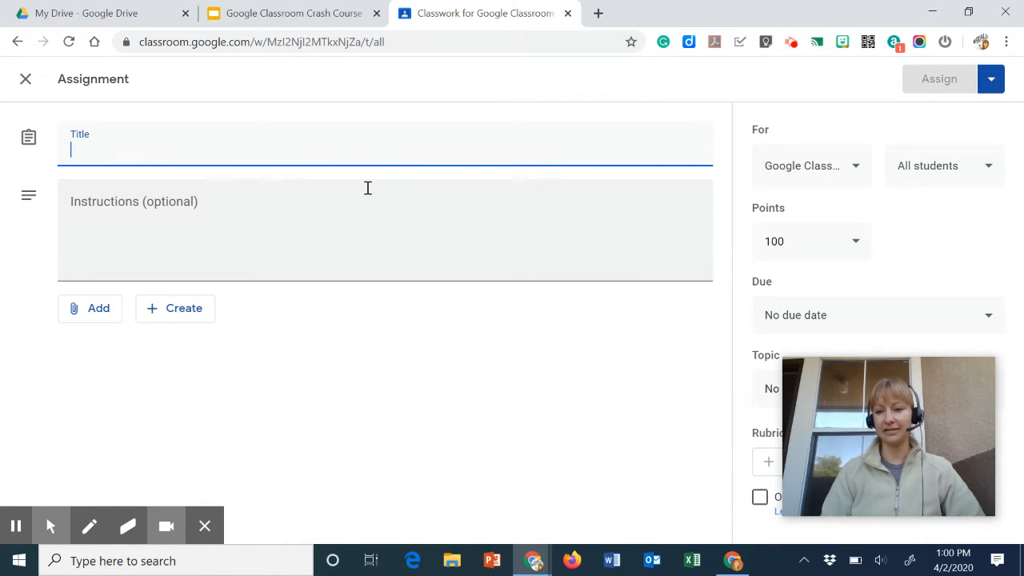
text(#900)
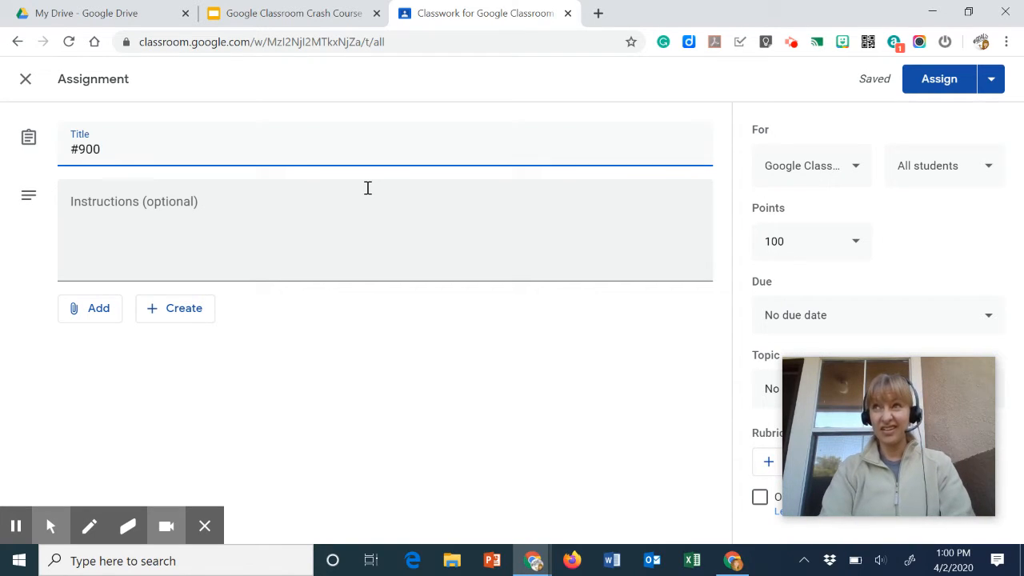
text(Test Assignment)
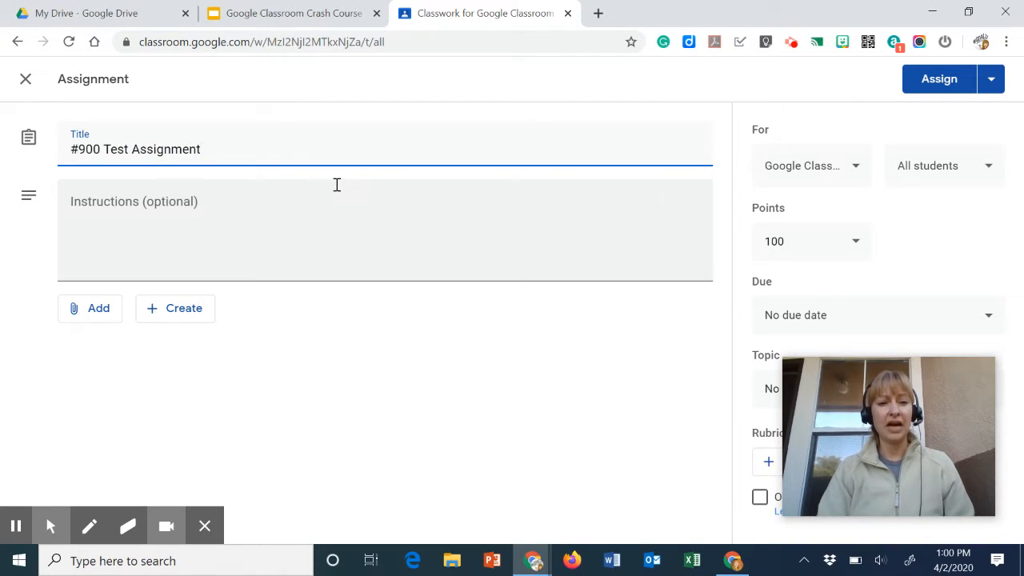
click(300, 232)
text(Instructions)
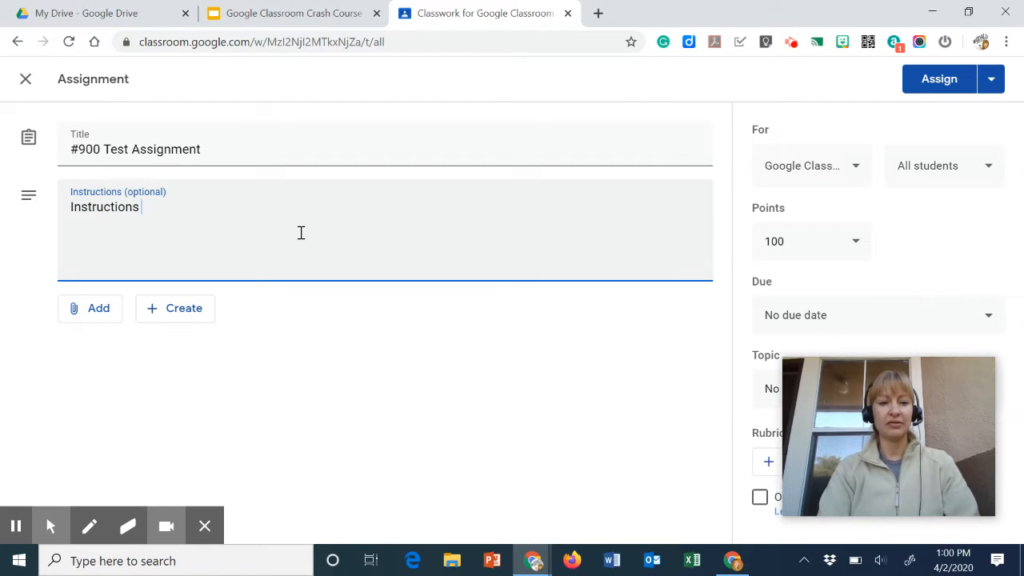
Look through the options for attaching existing items and for creating new files in the assignment.
click(92, 314)
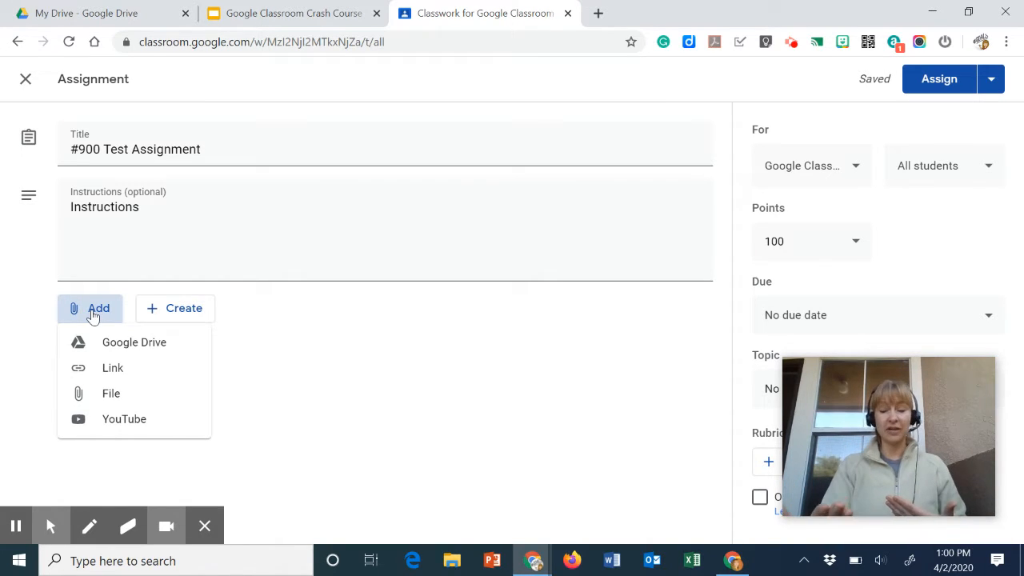
click(324, 325)
click(178, 317)
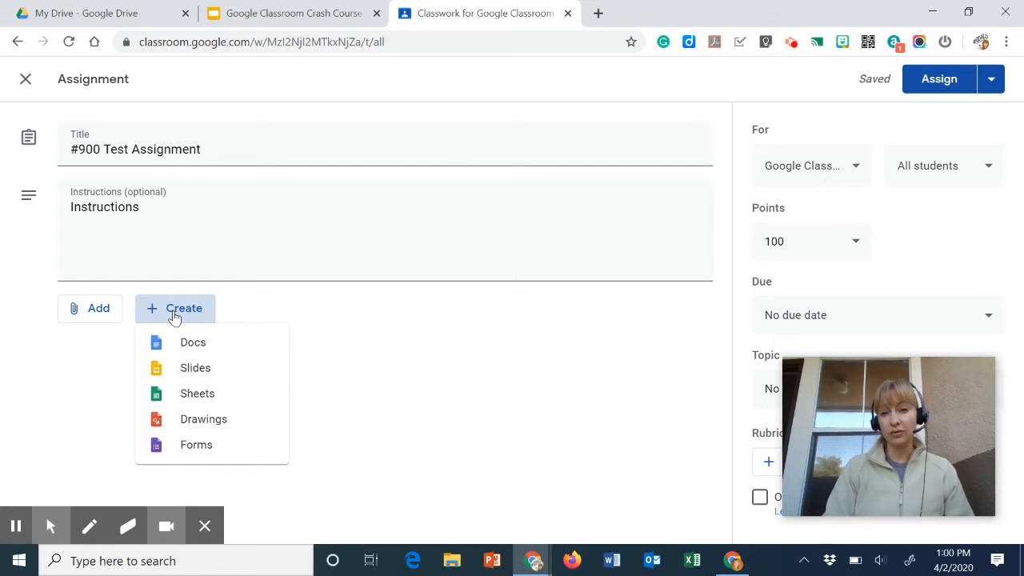
click(369, 322)
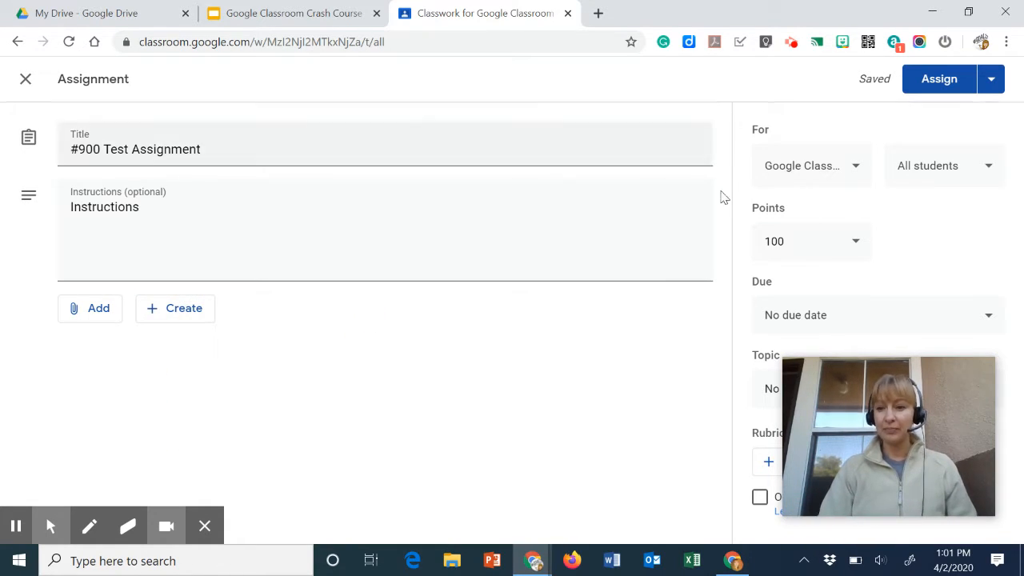
drag(880, 399, 98, 361)
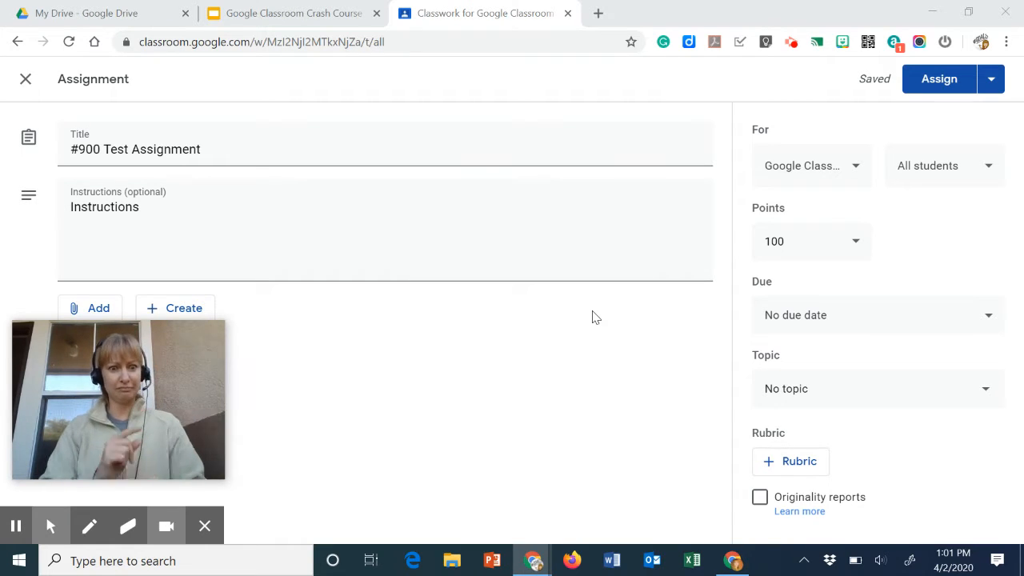
Try to post the assignment to the Test and STHS PLC classes as well.
click(822, 167)
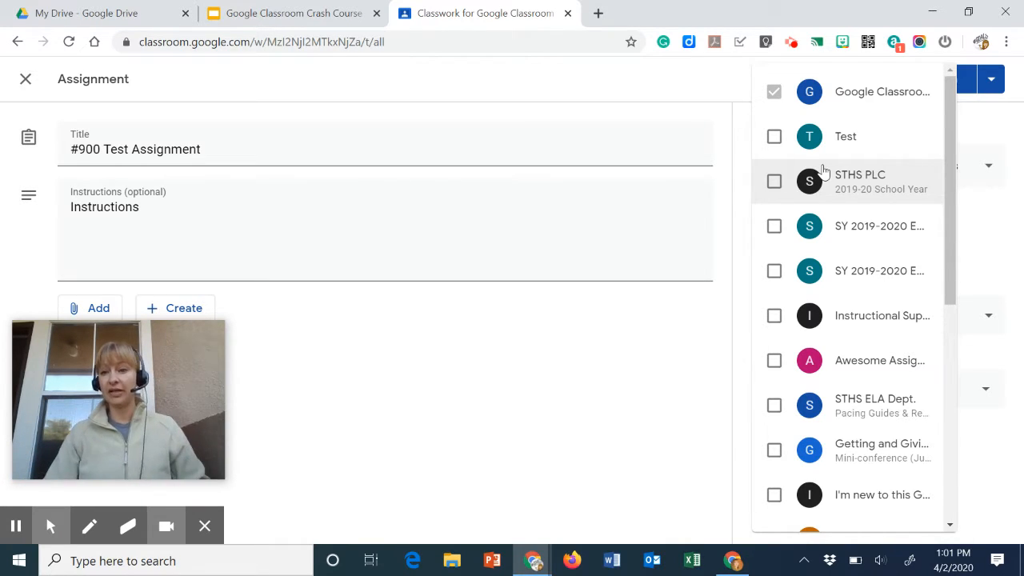
click(775, 138)
click(774, 182)
click(775, 182)
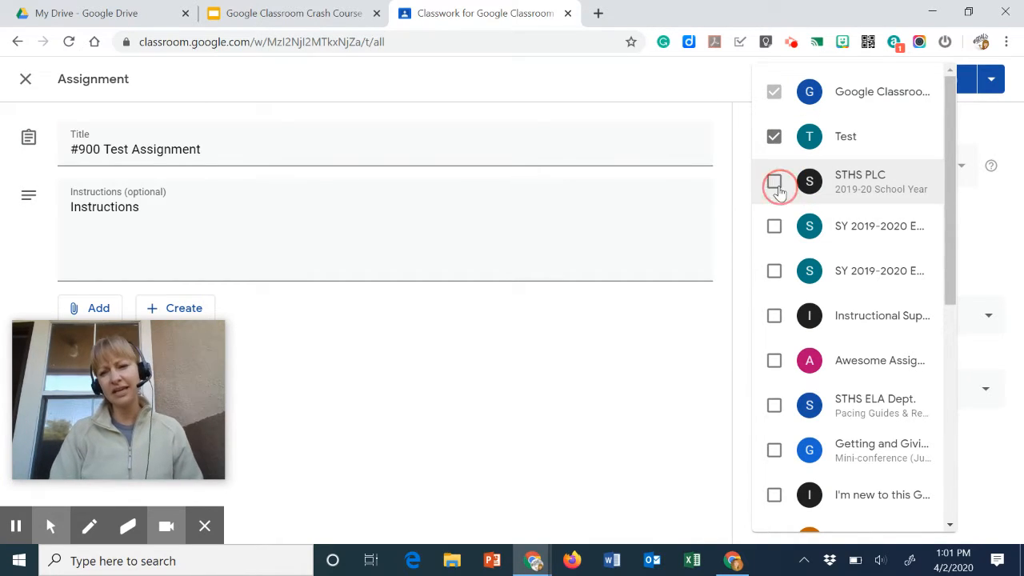
click(774, 138)
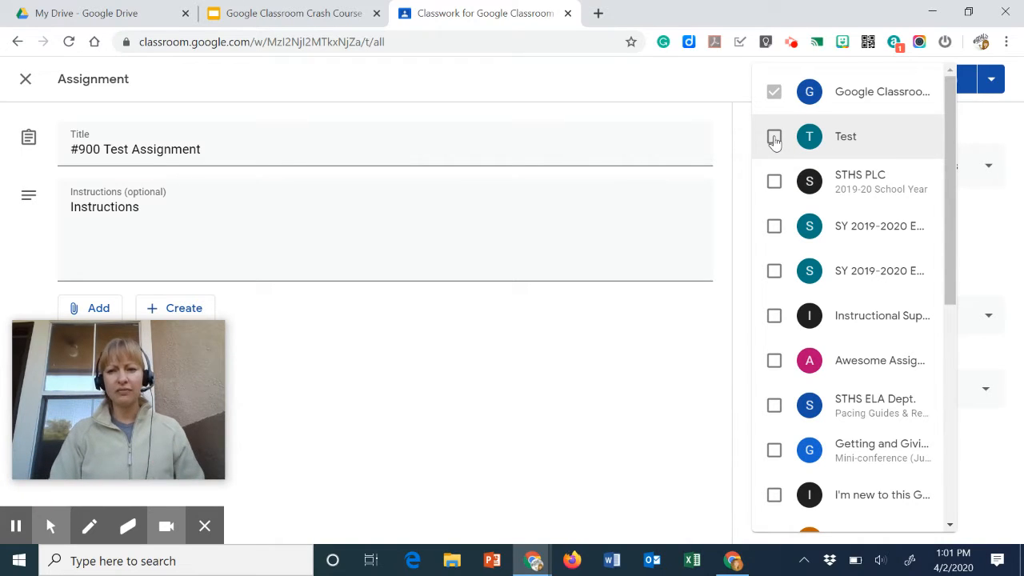
click(980, 149)
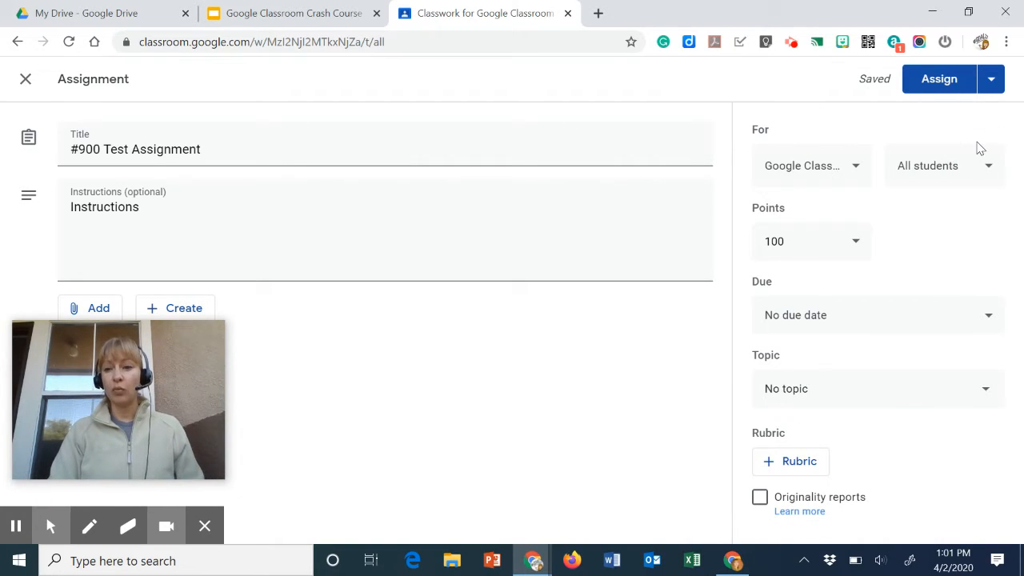
Limit the assignment to one student, deselecting all students and choosing only the second student in the list.
click(951, 178)
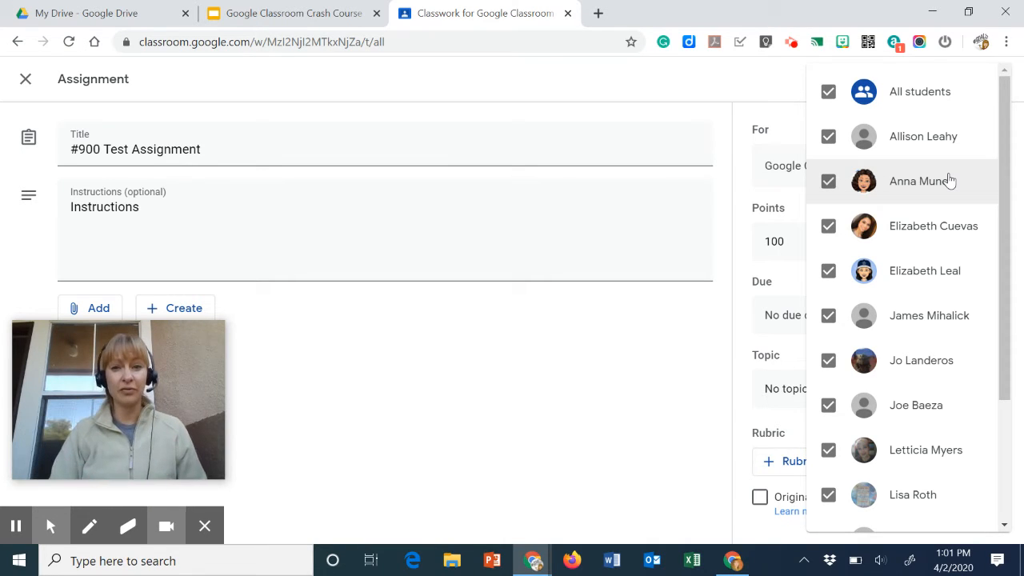
click(829, 93)
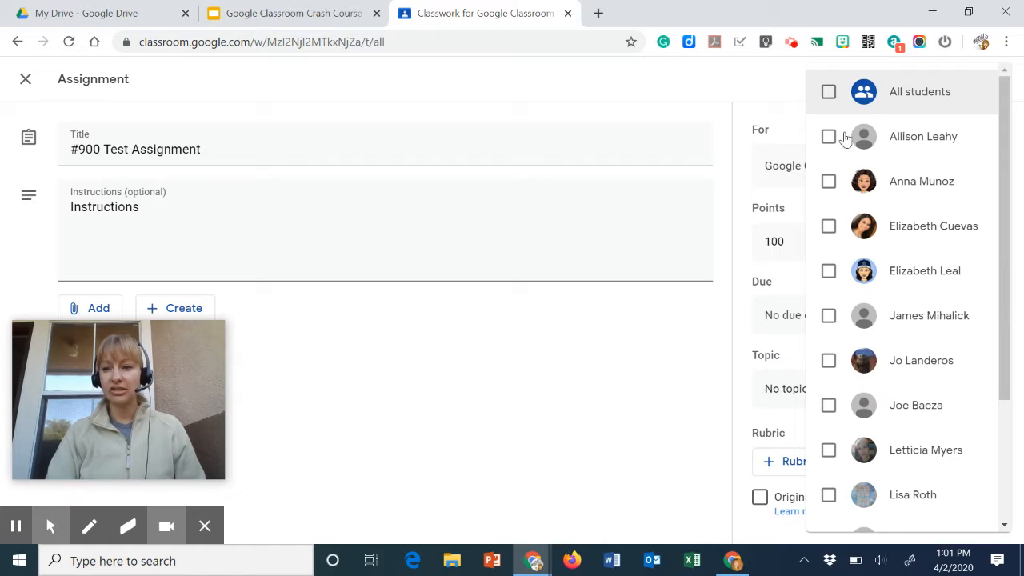
click(828, 183)
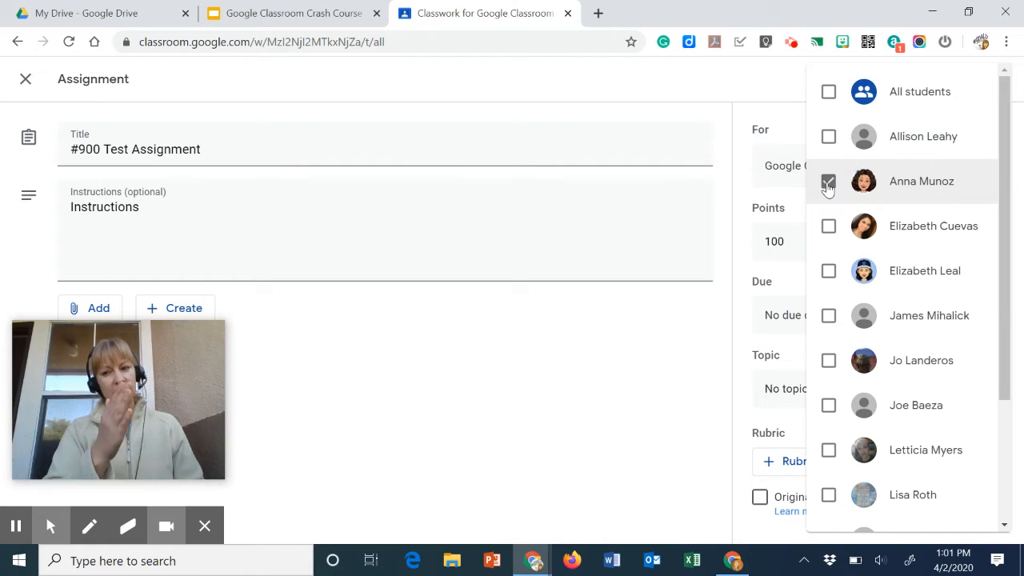
click(787, 131)
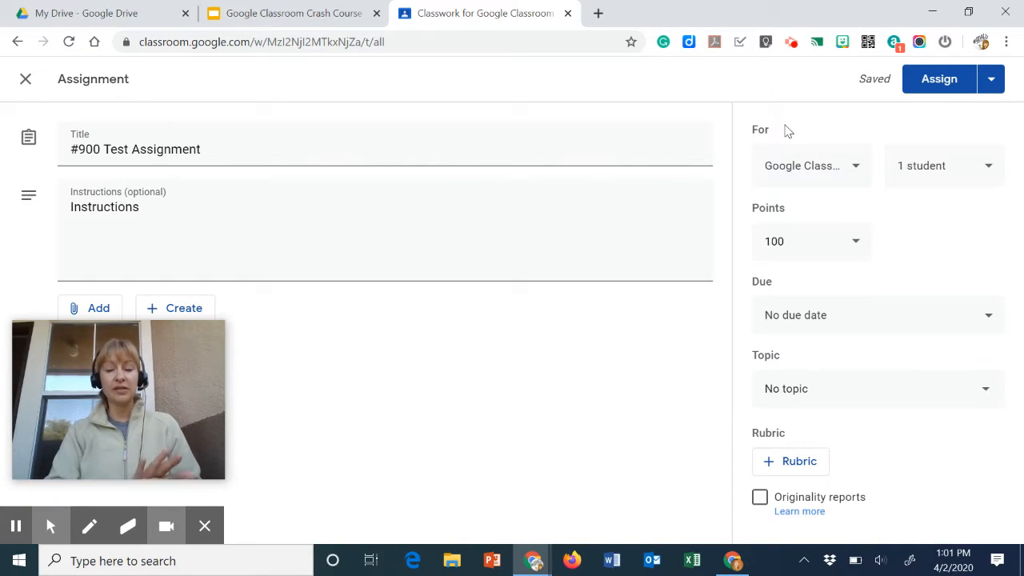
Set the assignment to 10 points and make it due Apr 17, 2020 at 4:59 PM.
click(787, 247)
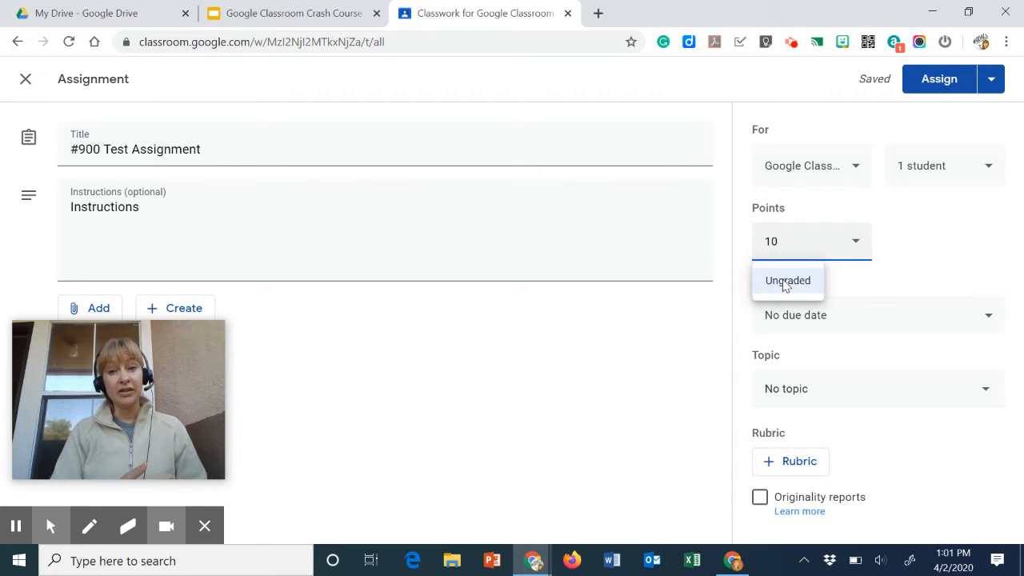
click(820, 328)
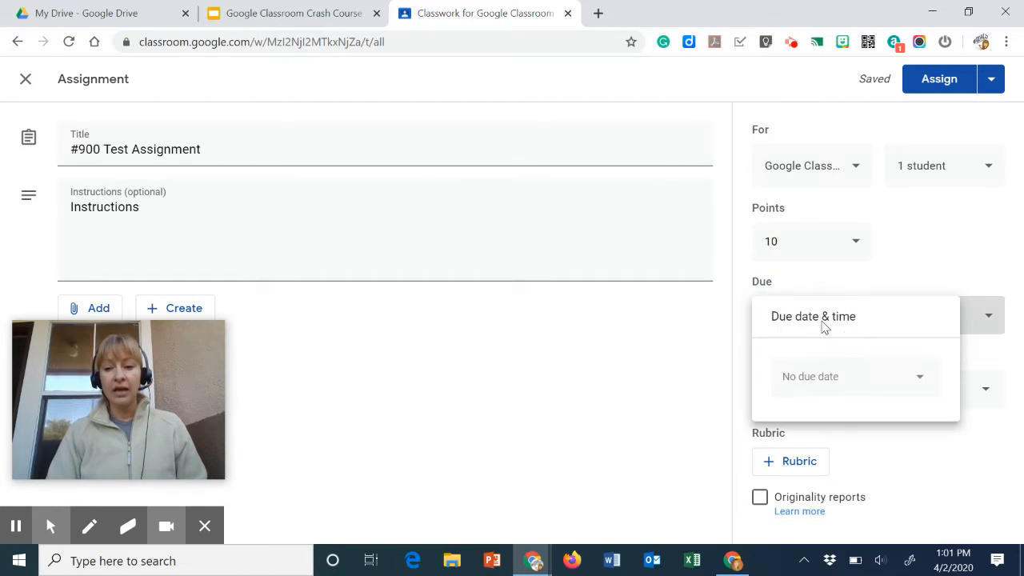
click(808, 382)
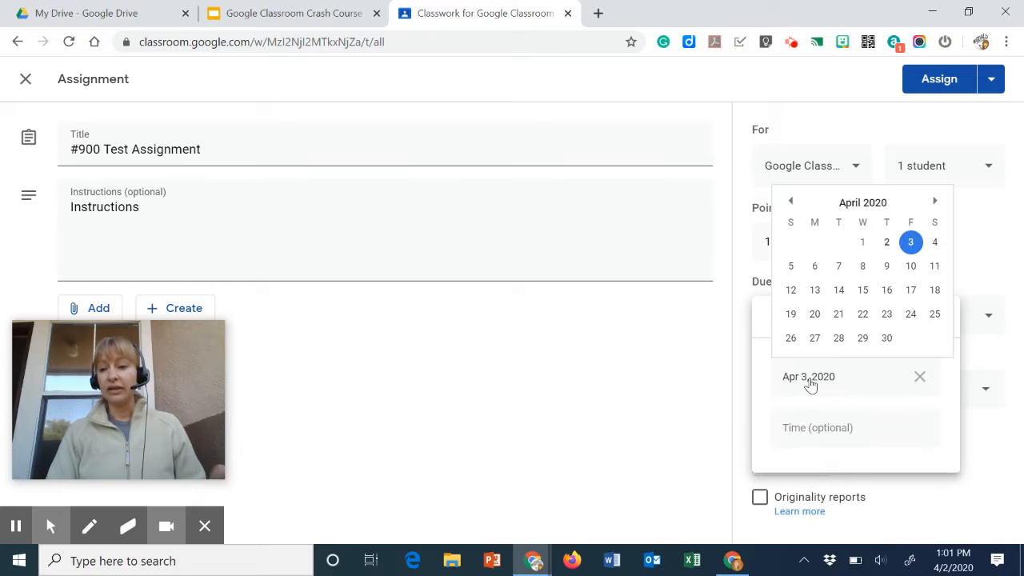
click(918, 292)
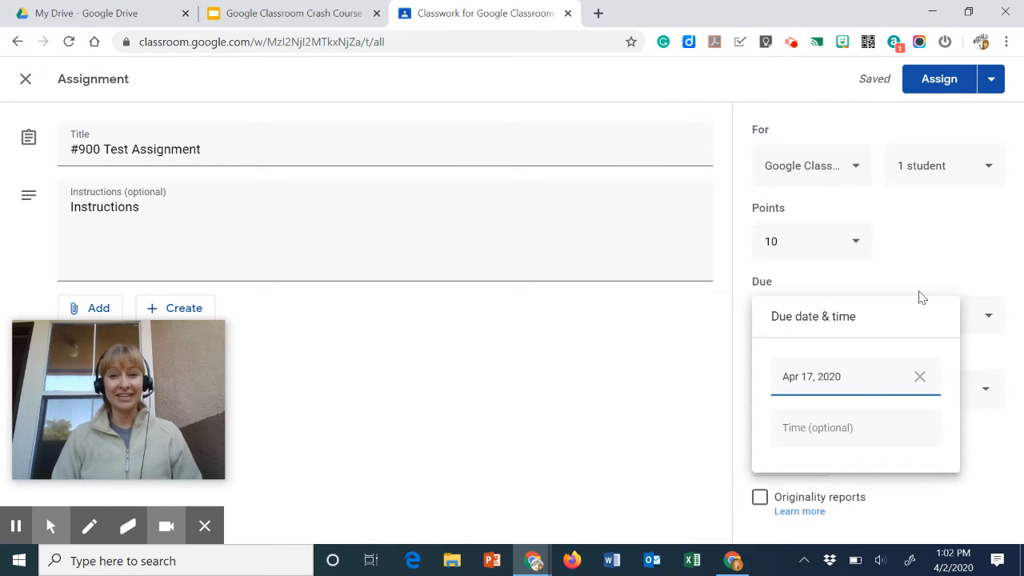
click(798, 431)
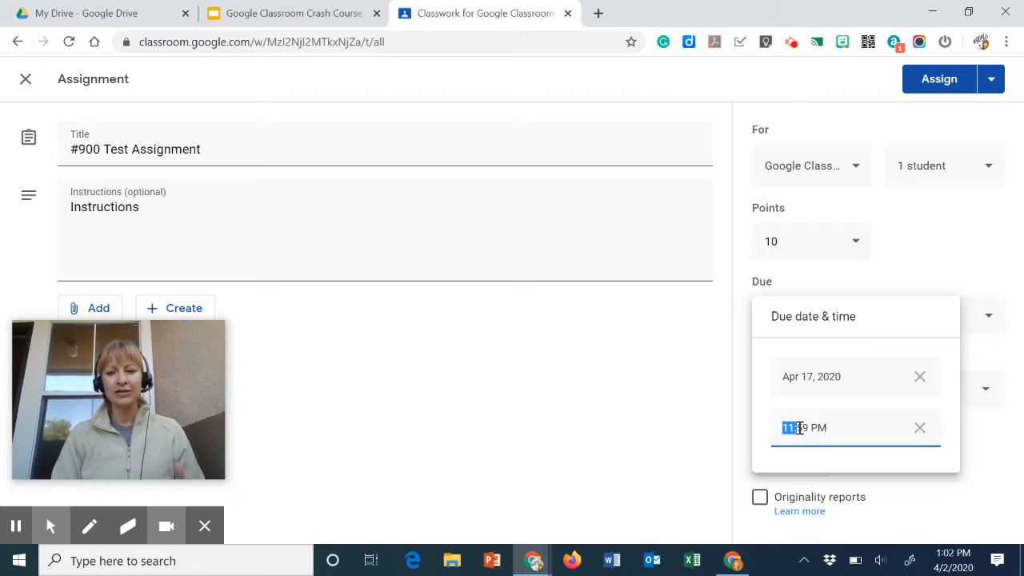
text(4)
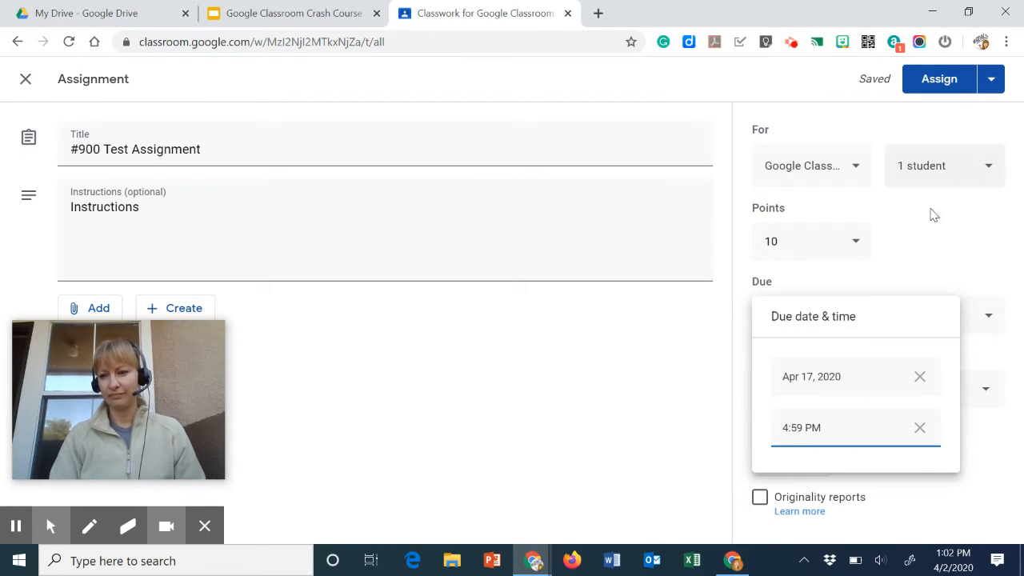
click(950, 249)
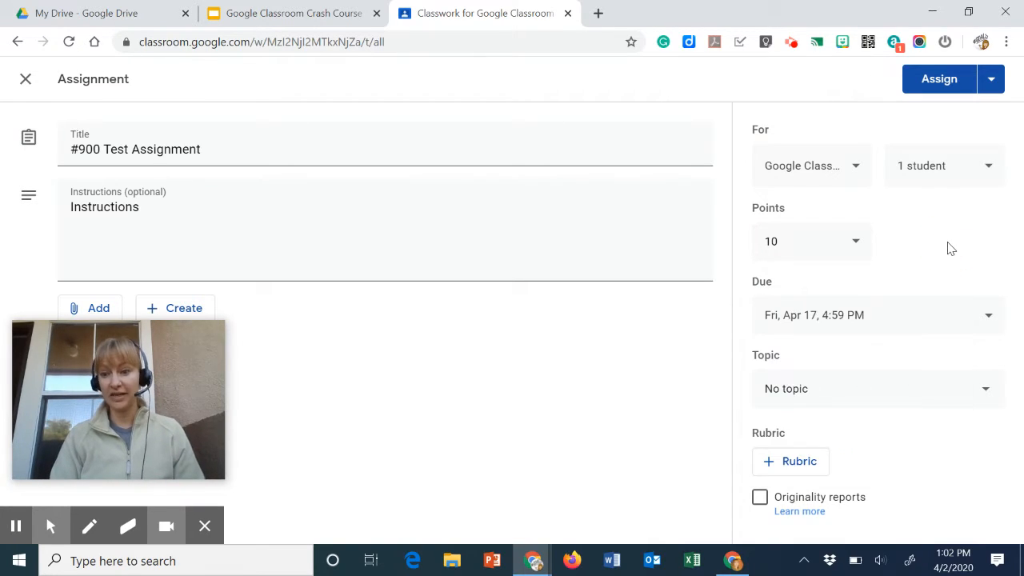
Check which topics are available for the assignment.
click(813, 399)
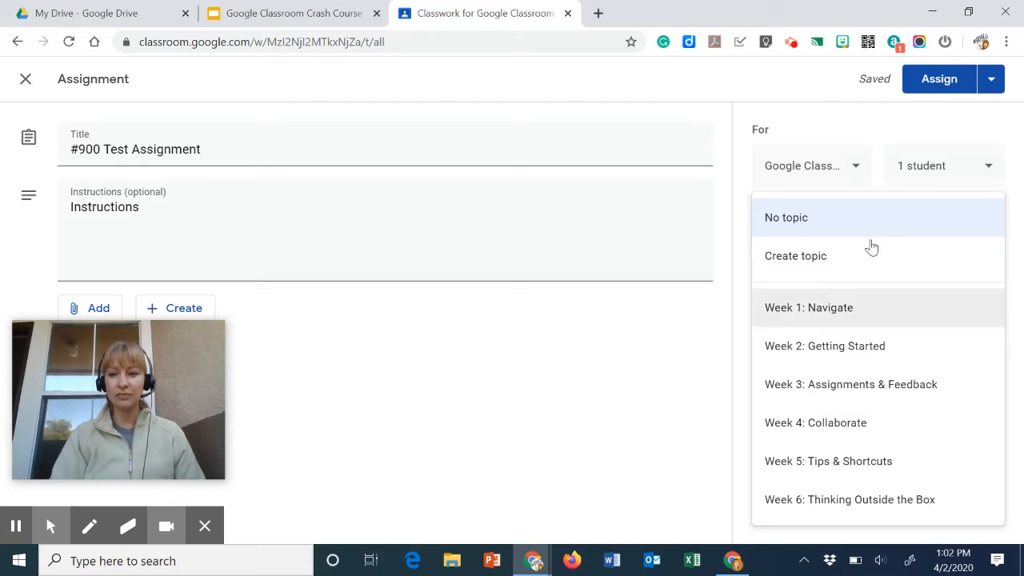
click(893, 138)
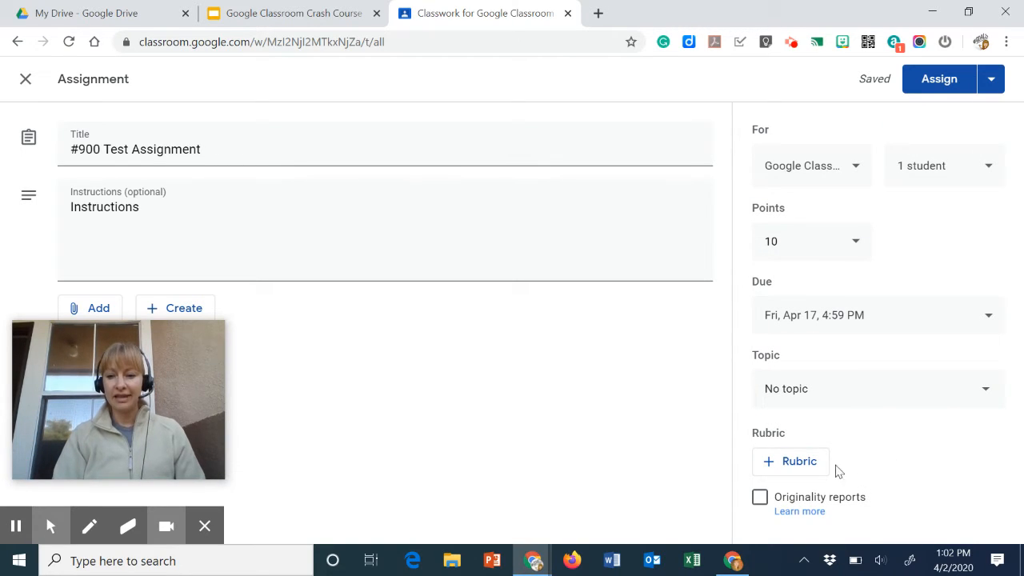
Start a new rubric for the assignment and sort its points in ascending order.
click(779, 467)
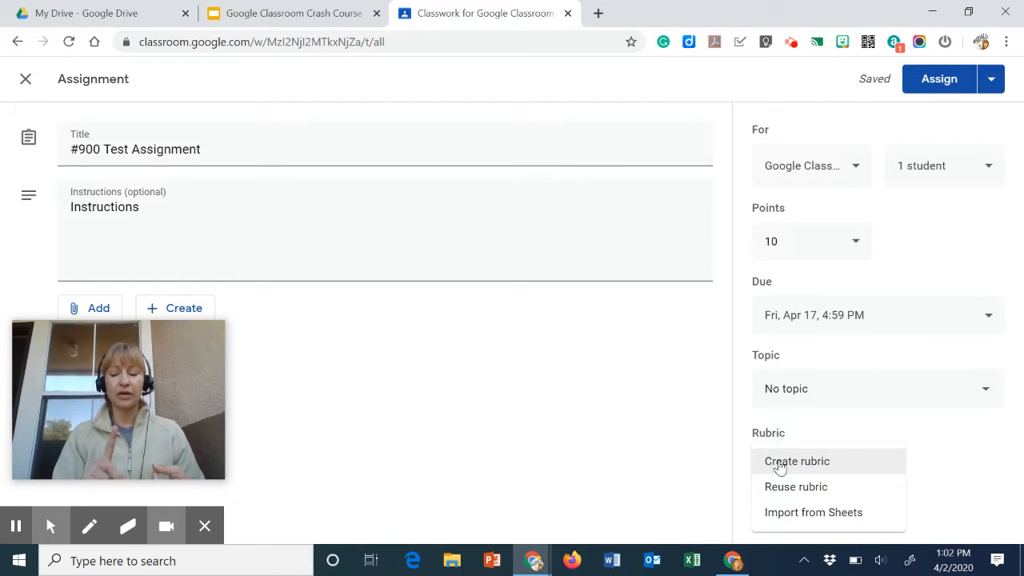
click(780, 467)
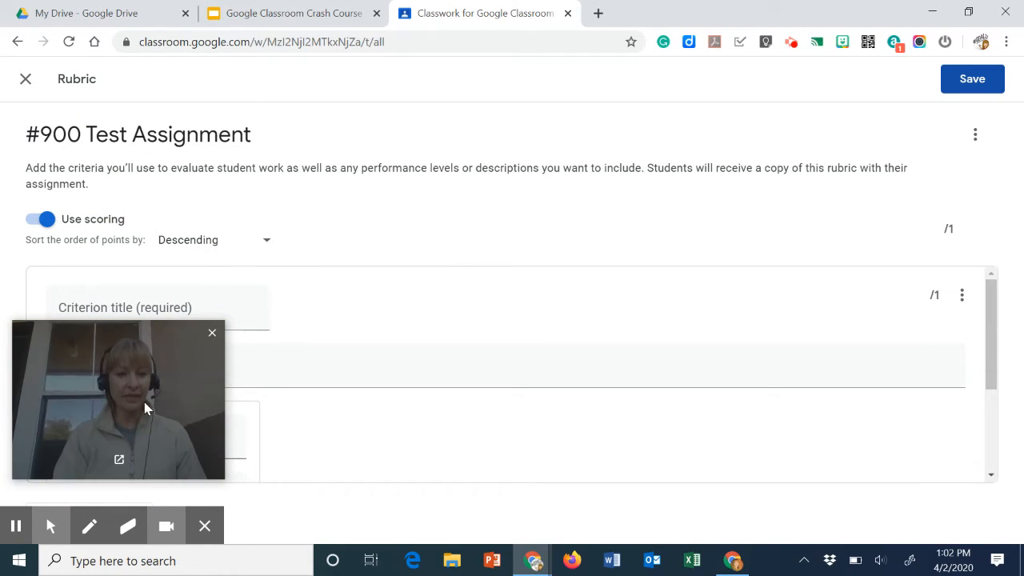
drag(145, 409, 133, 97)
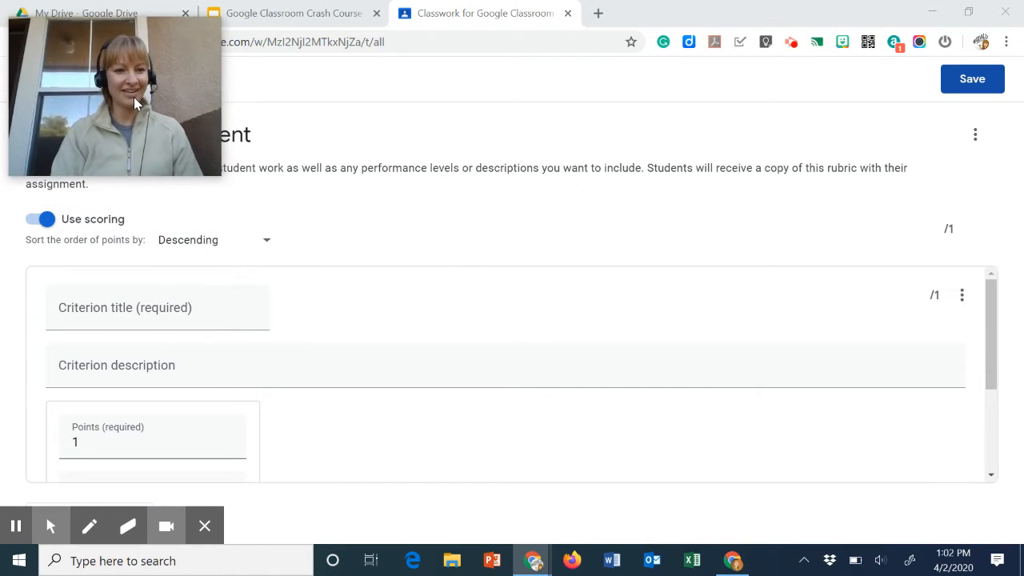
click(172, 242)
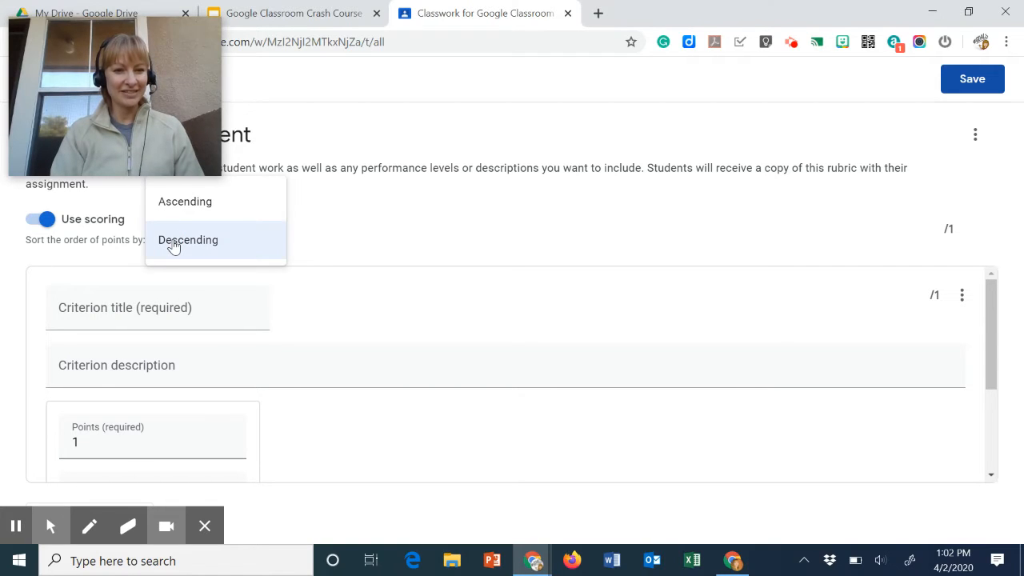
click(180, 209)
Title the rubric's first criterion "Creativity" and set its level to 10 points.
click(129, 317)
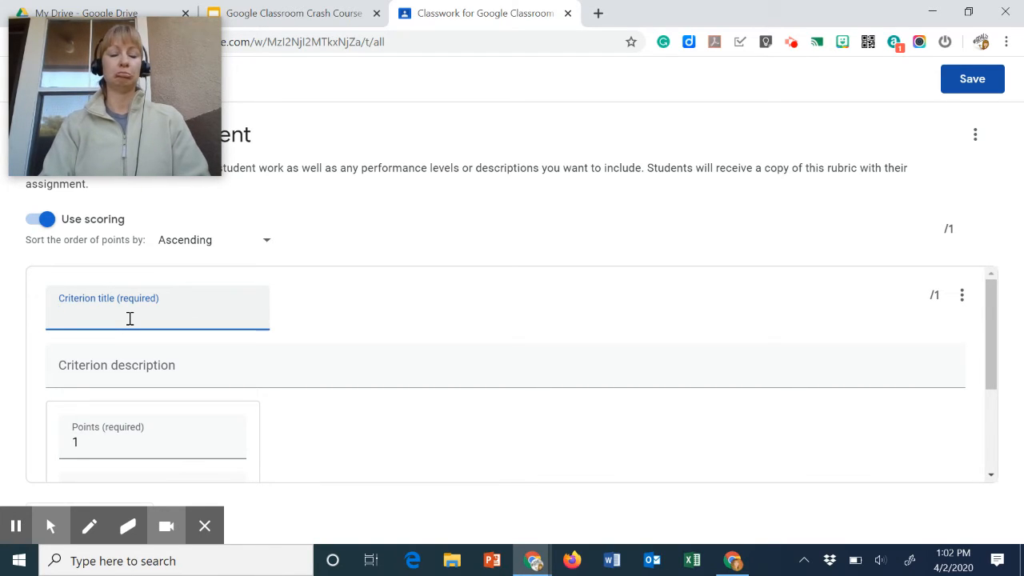
text(Creativity)
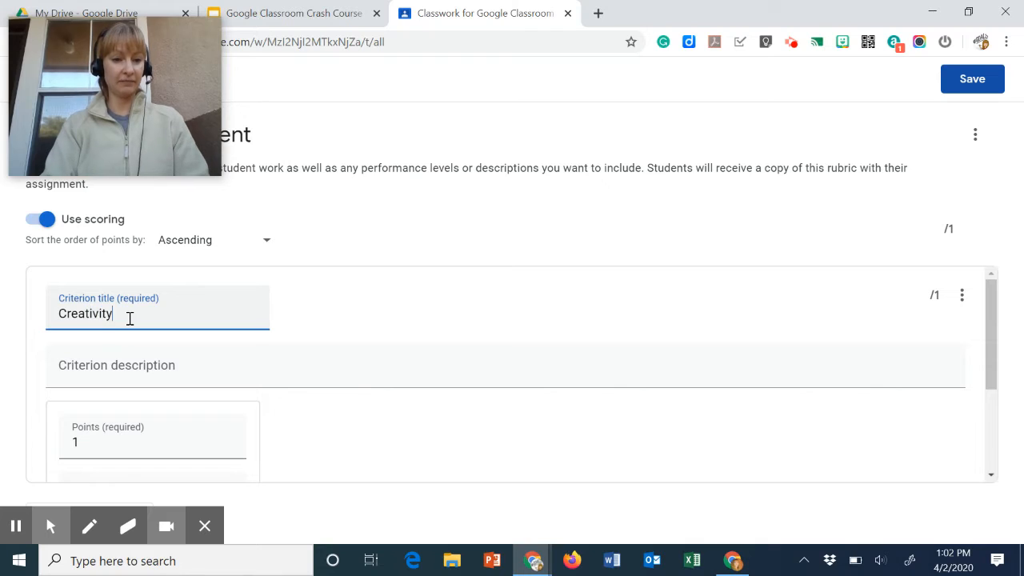
click(105, 364)
click(103, 443)
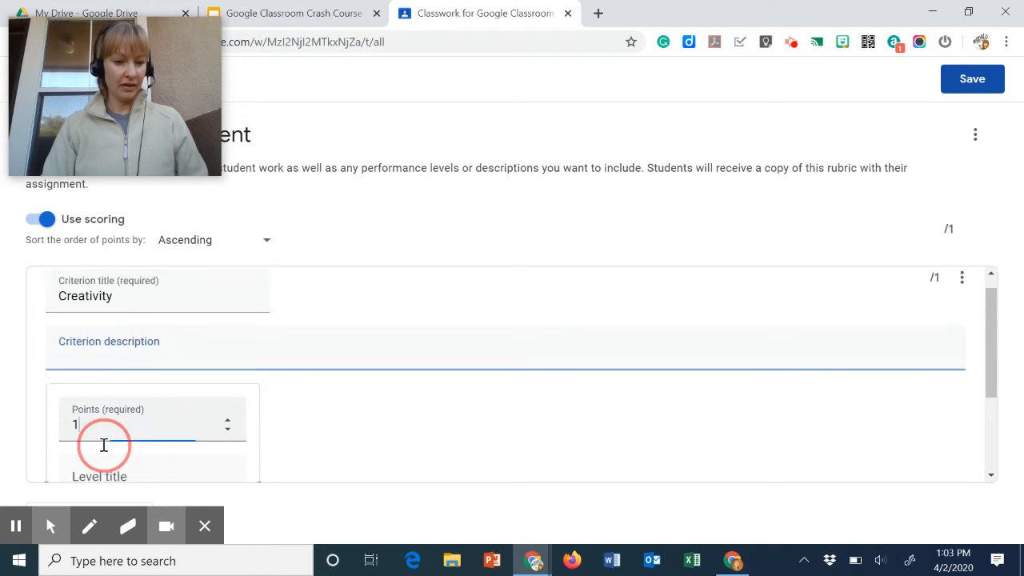
scroll(104, 442, down, 2)
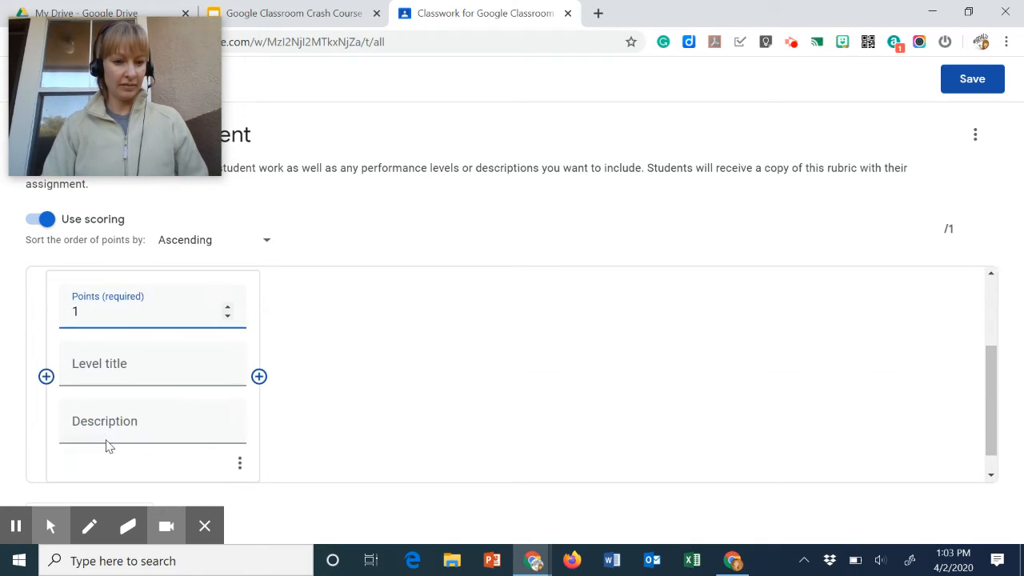
double_click(228, 308)
double_click(228, 308)
double_click(228, 308)
double_click(228, 308)
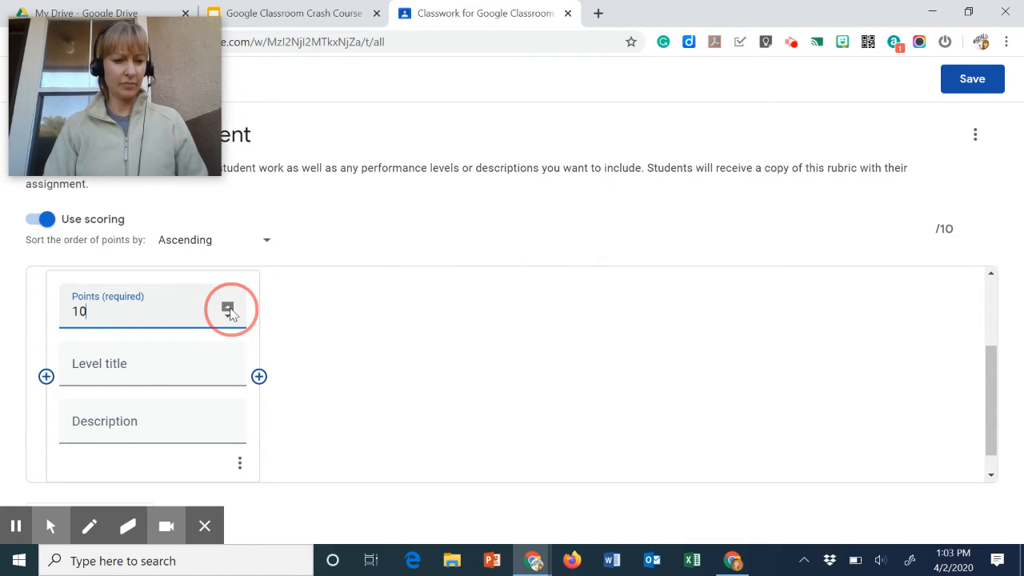
Title the 10-point level "Excellent" and add an 8-point level titled "Good job" to the Creativity criterion.
click(111, 370)
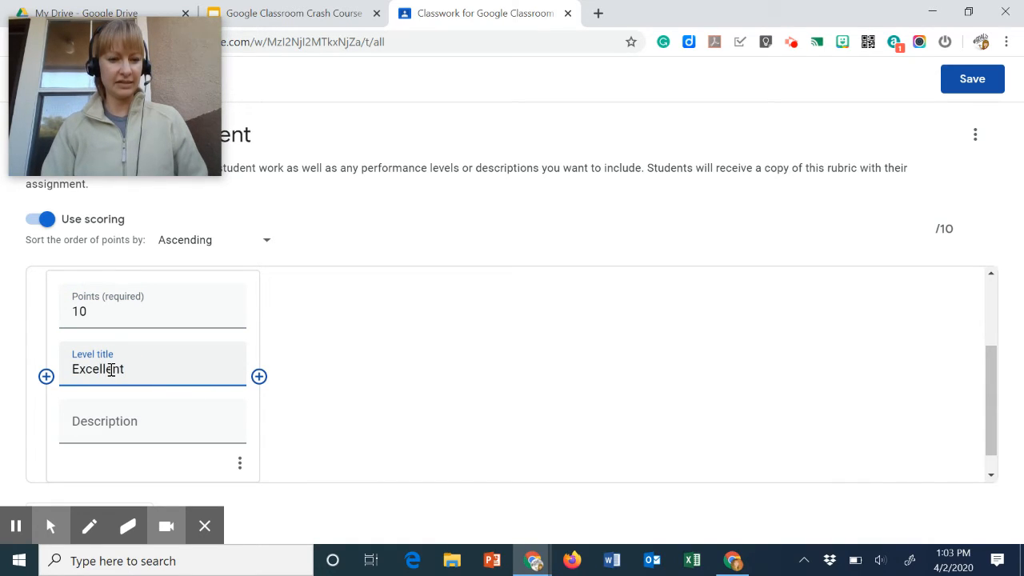
click(259, 376)
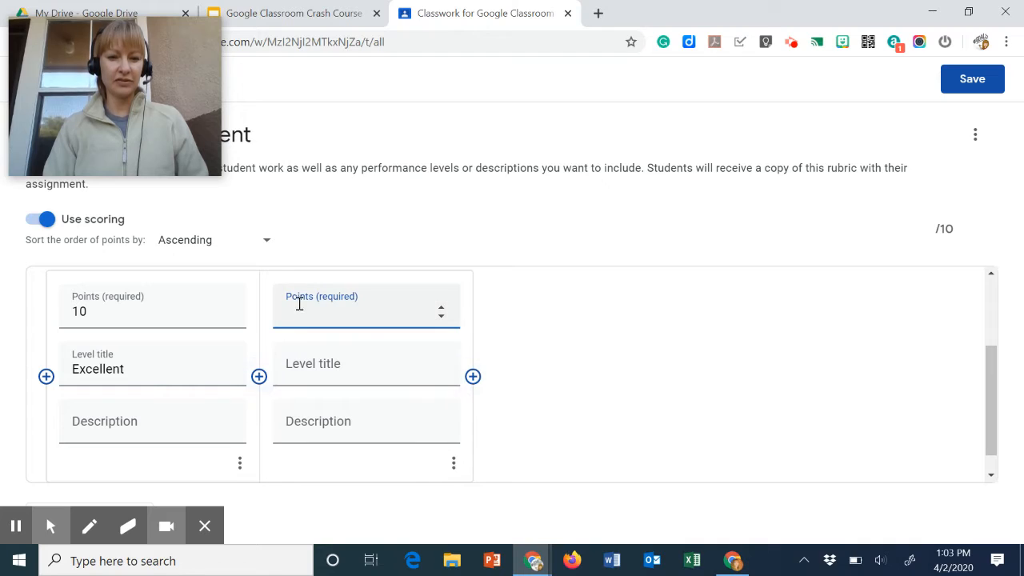
click(293, 361)
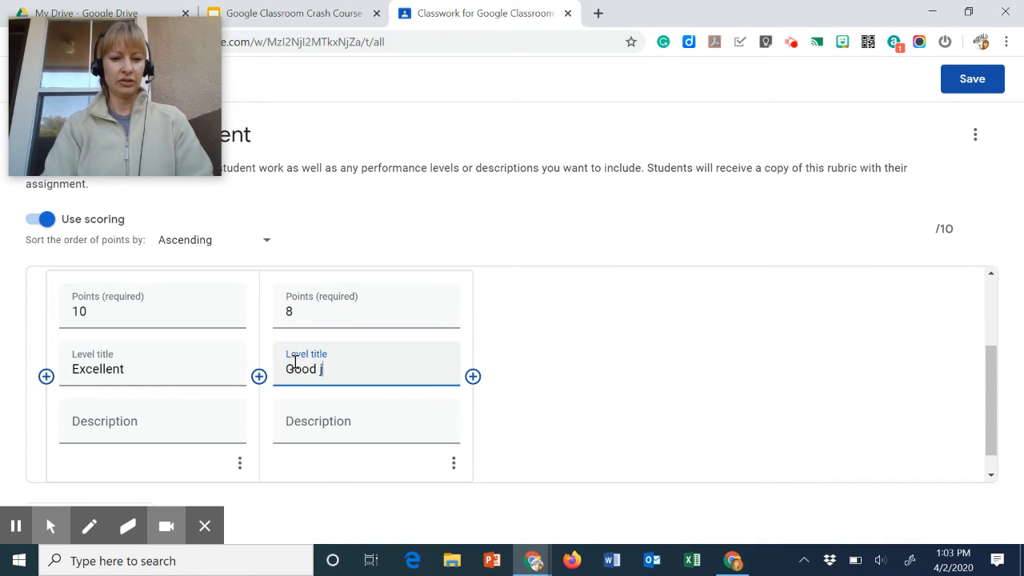
Add a 6-point level titled "Okay" and a 4-point level titled "Needs improvement" to the Creativity criterion.
click(473, 376)
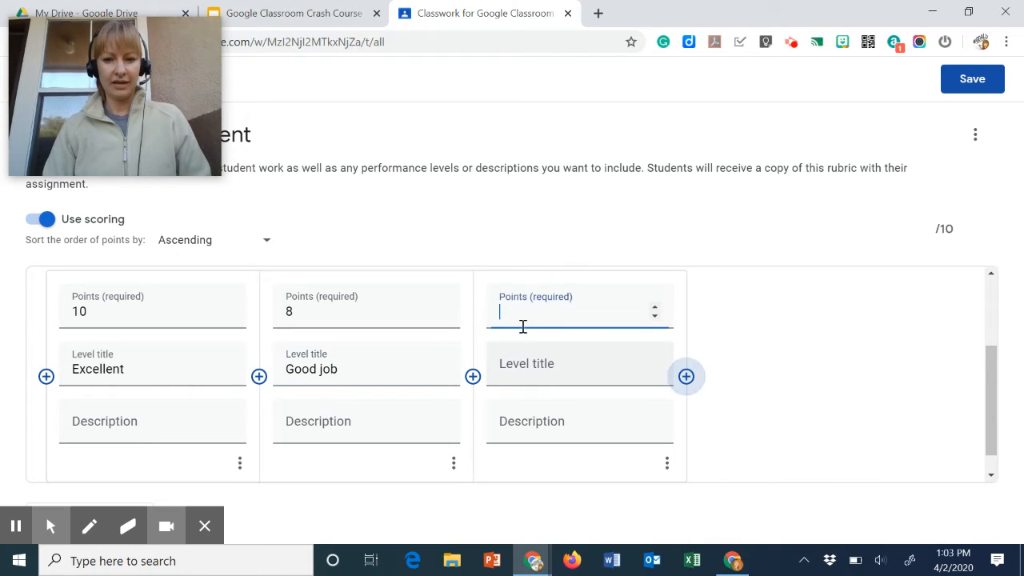
click(521, 374)
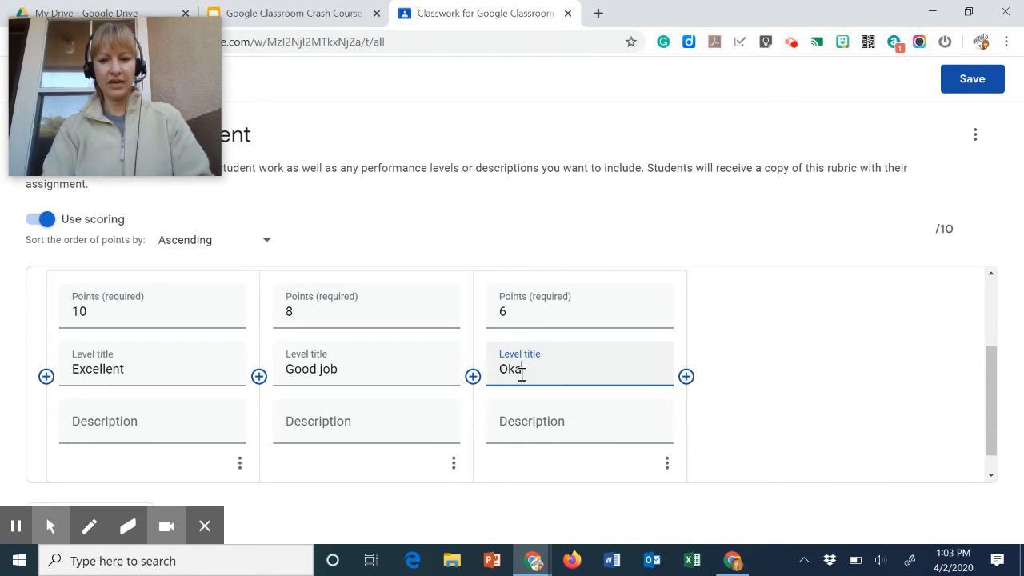
text(Okay)
click(687, 376)
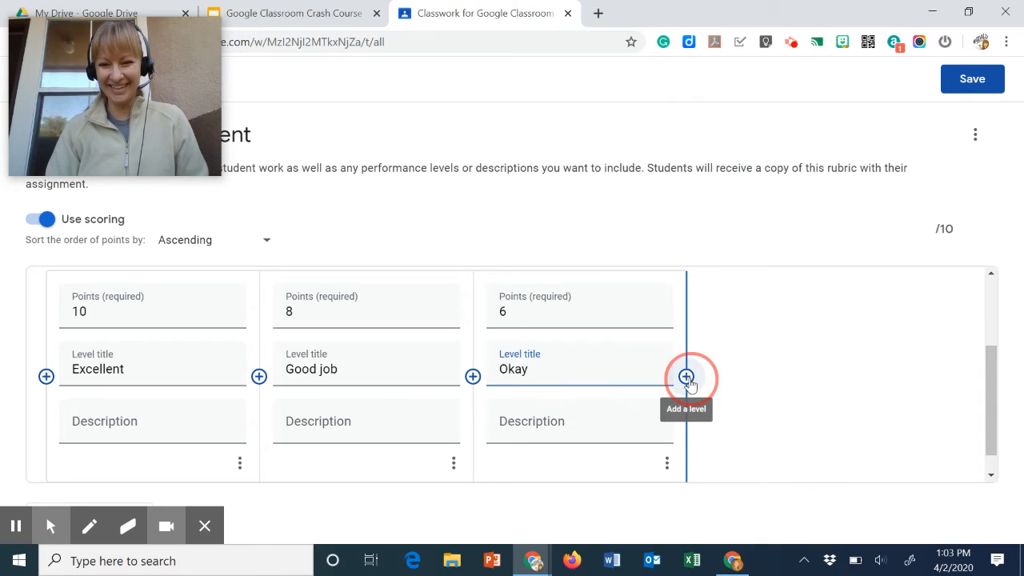
click(722, 312)
text(4)
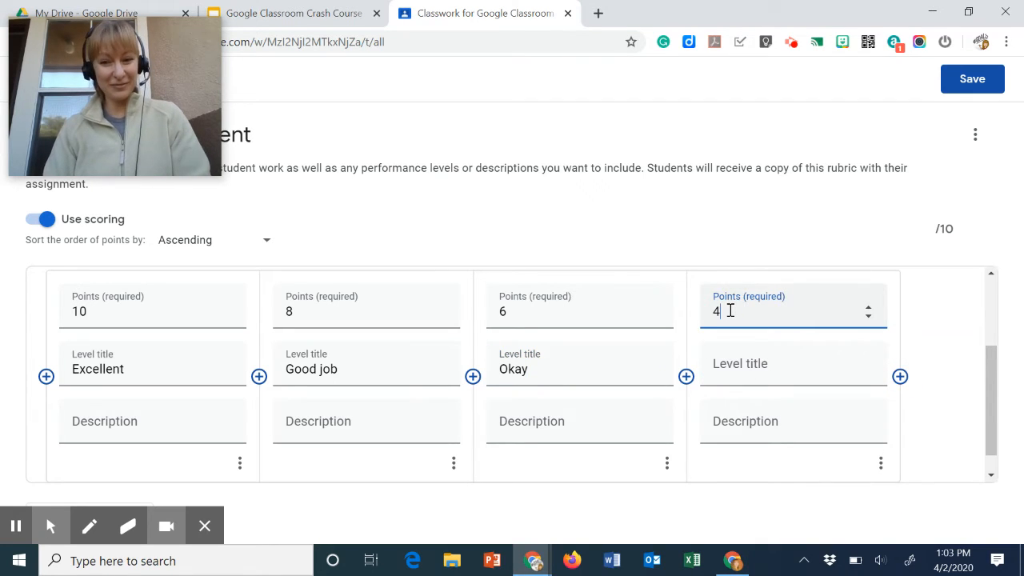
click(724, 373)
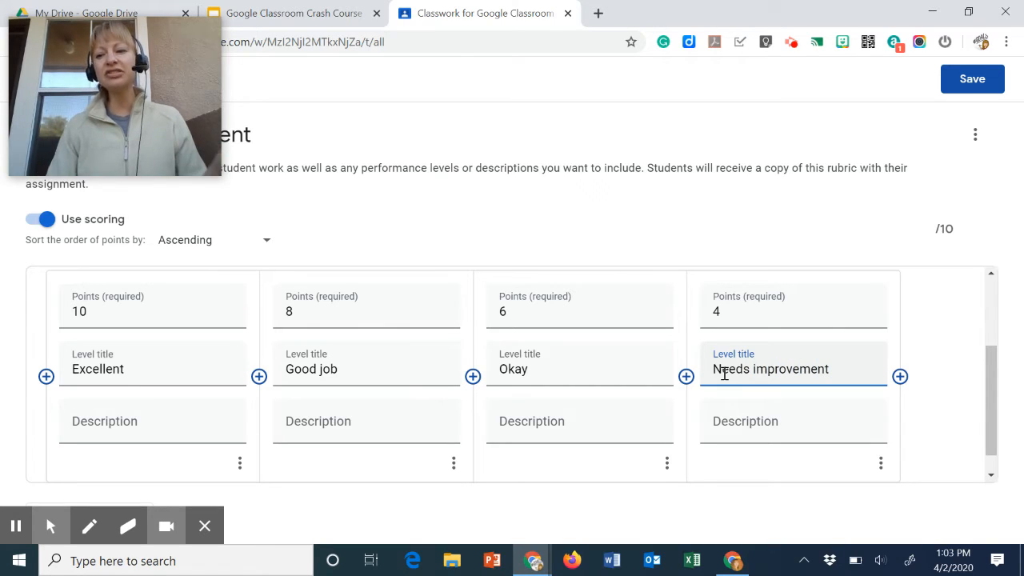
Review the Creativity criterion and the rubric's options, and save the rubric to the assignment.
drag(992, 365, 1001, 247)
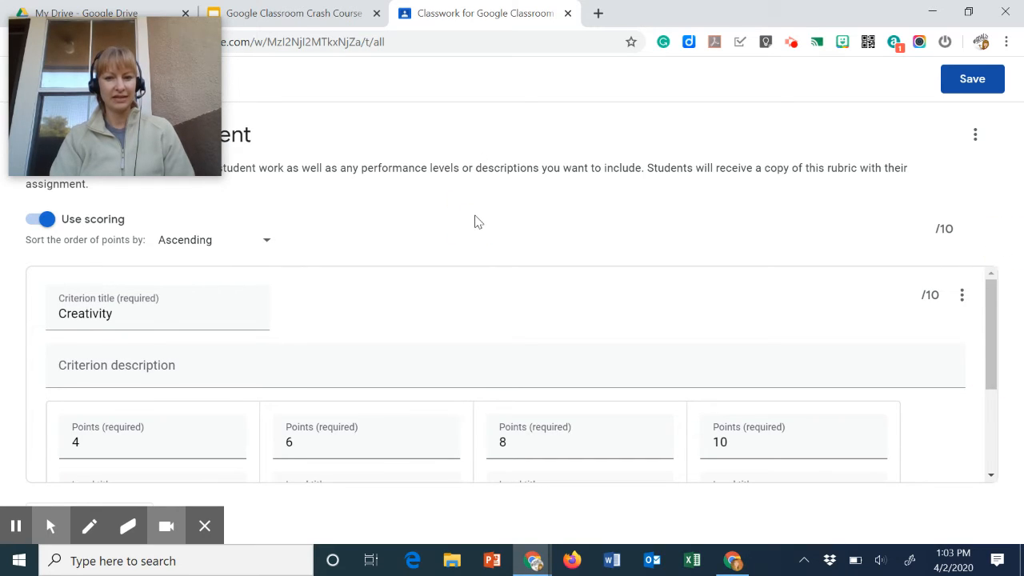
click(974, 136)
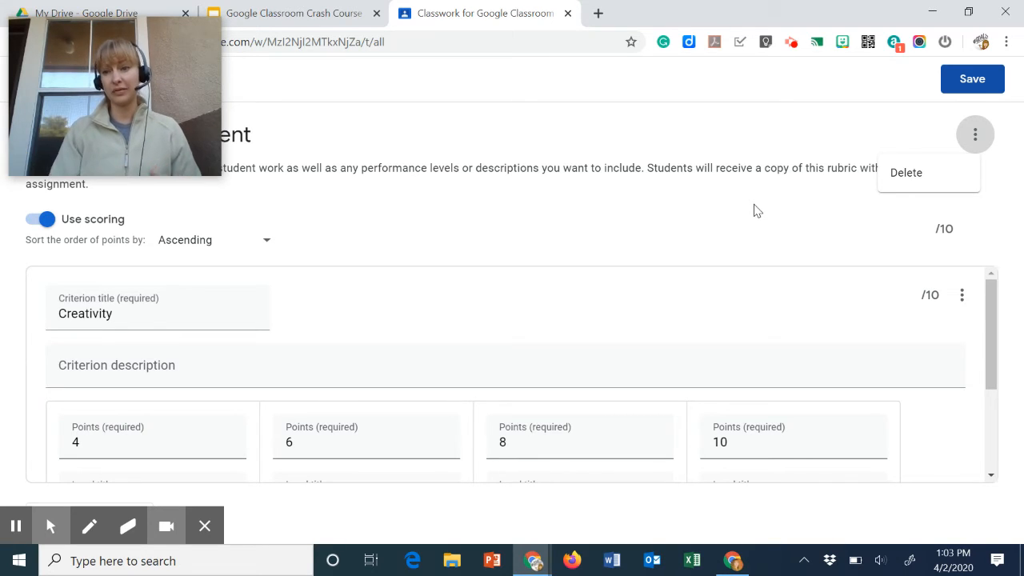
click(757, 209)
drag(115, 63, 114, 305)
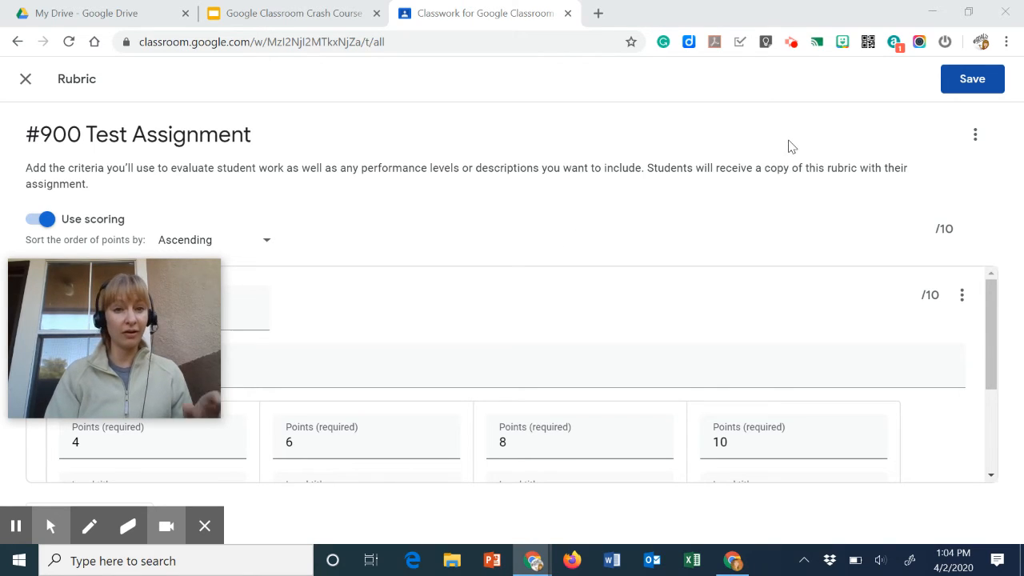
click(974, 78)
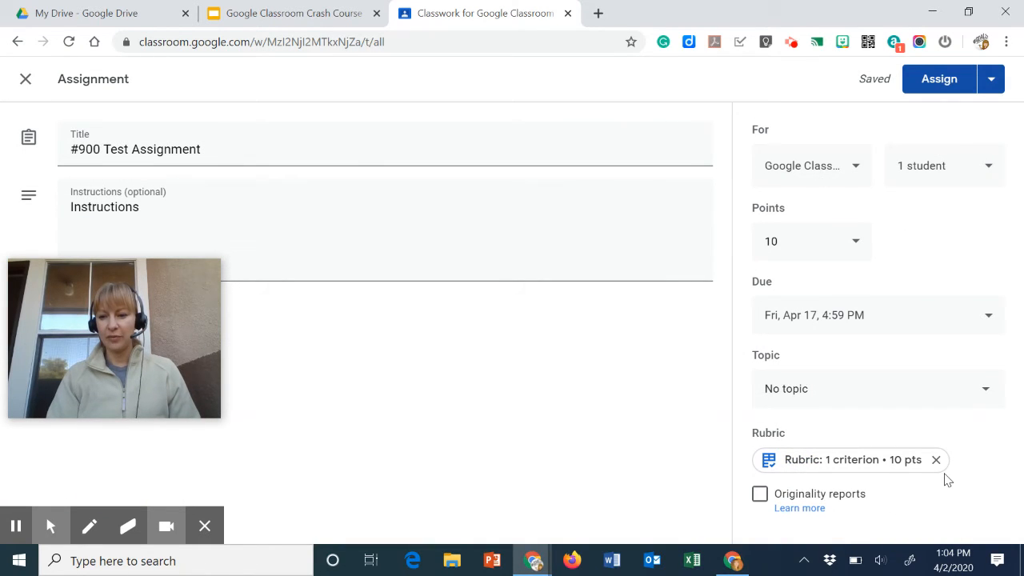
Try to enable originality reports for the assignment.
click(762, 495)
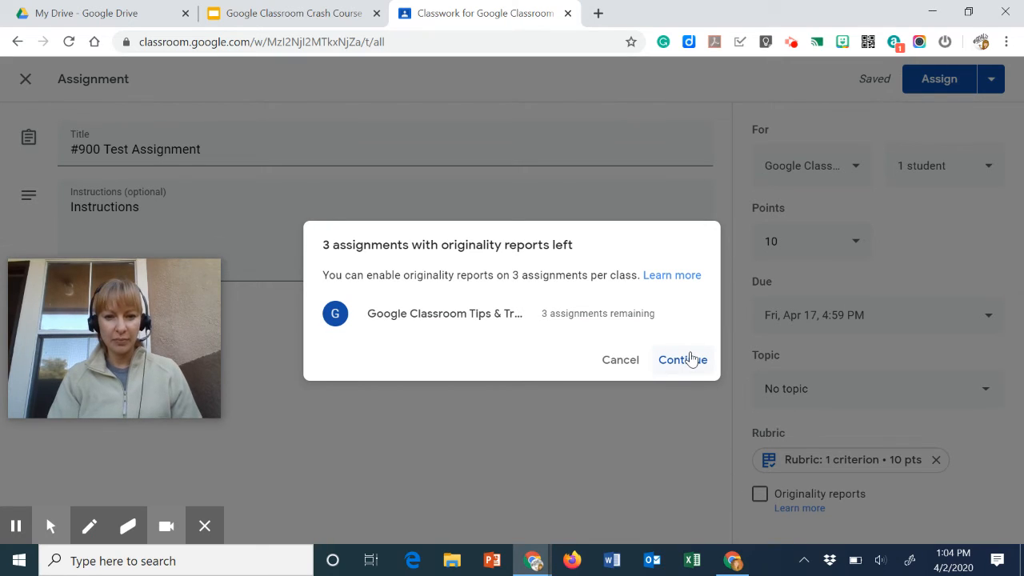
click(613, 368)
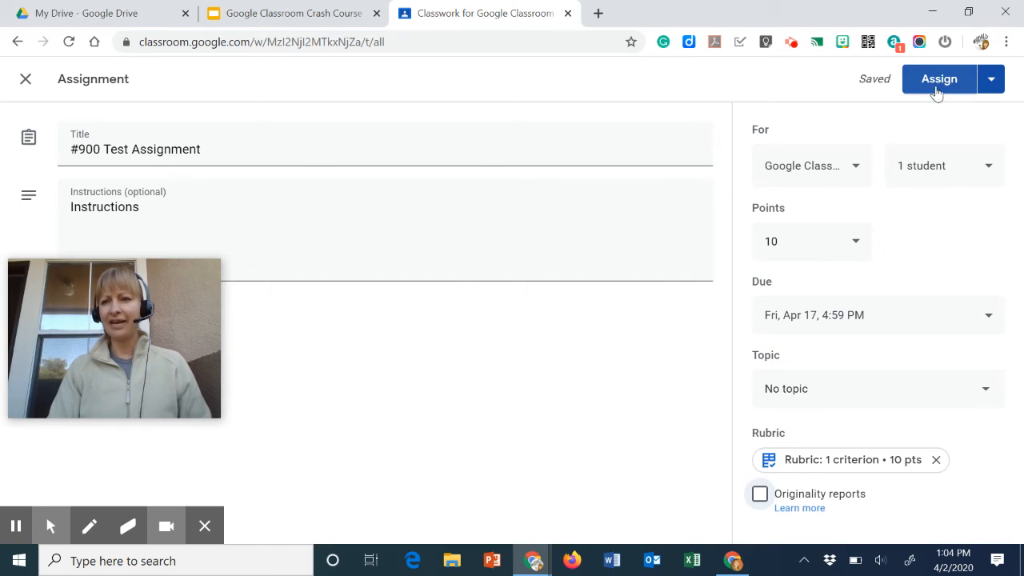
Schedule the assignment to post on Apr 10, 2020 at 8:00 AM.
click(992, 78)
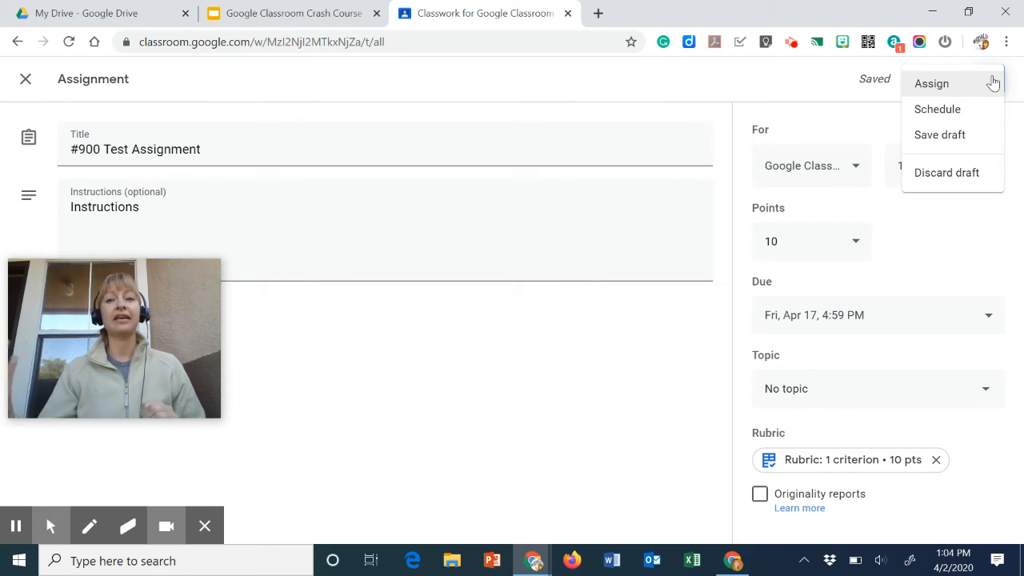
click(960, 114)
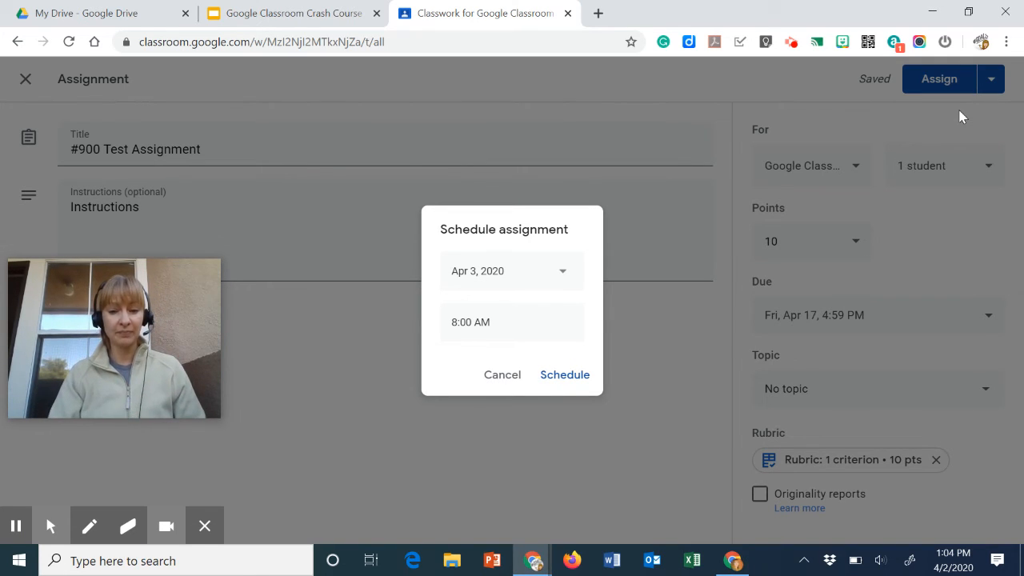
click(564, 272)
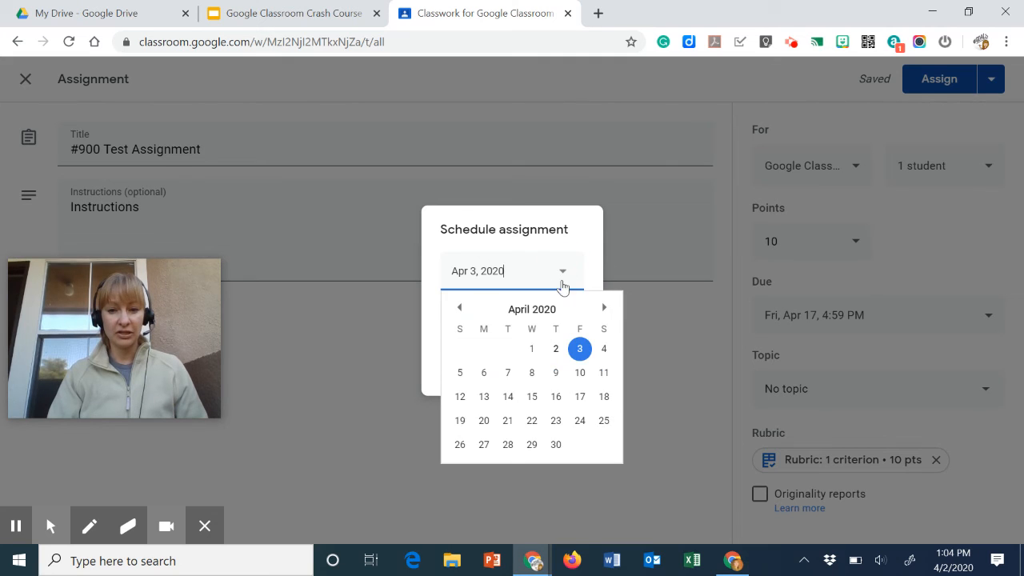
click(580, 375)
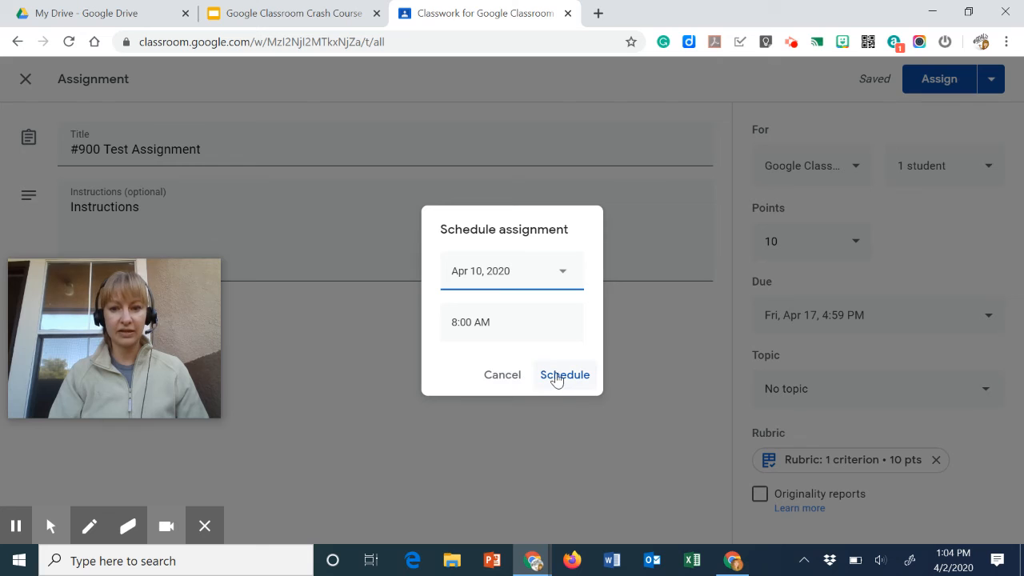
click(563, 377)
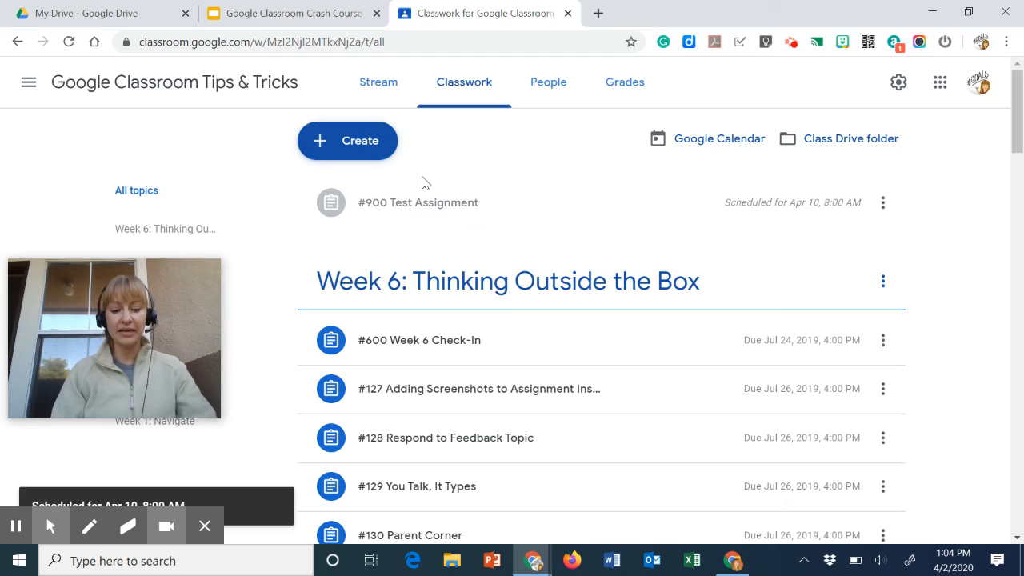
Look at the scheduled assignment in the classwork list, view only the Week 6 topic, and return to all topics.
key(alt+f)
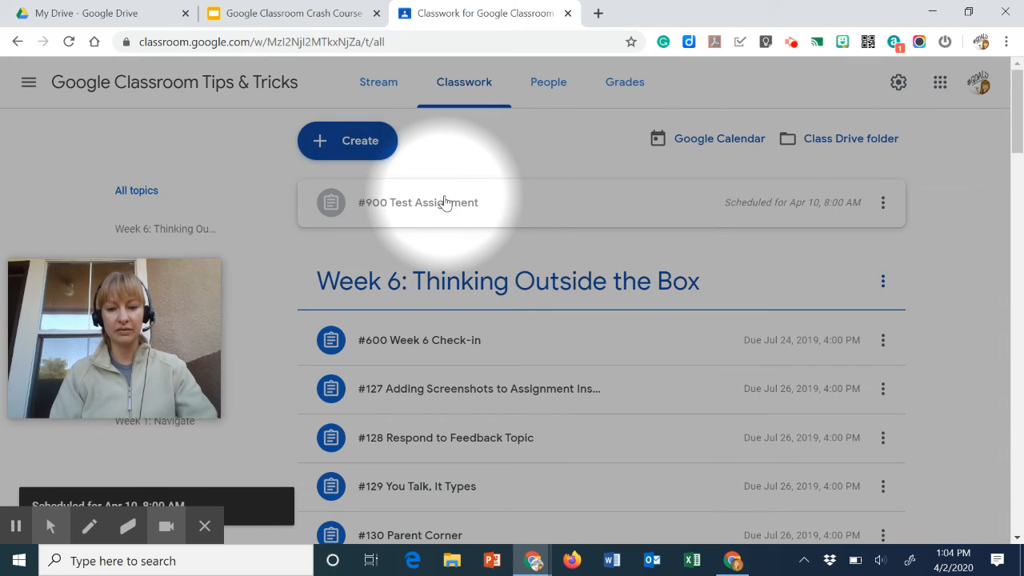
key(alt+f)
click(183, 232)
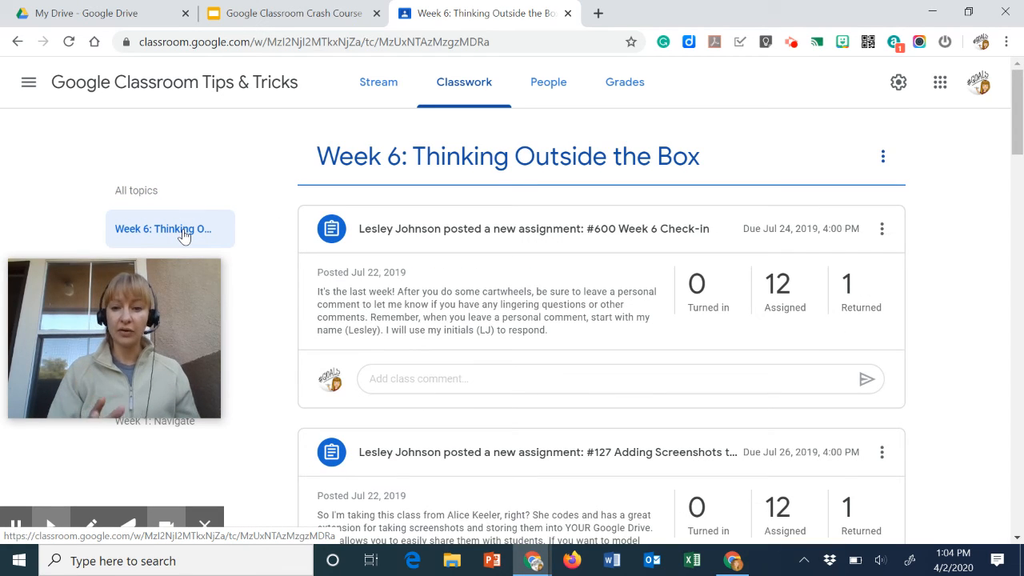
click(125, 194)
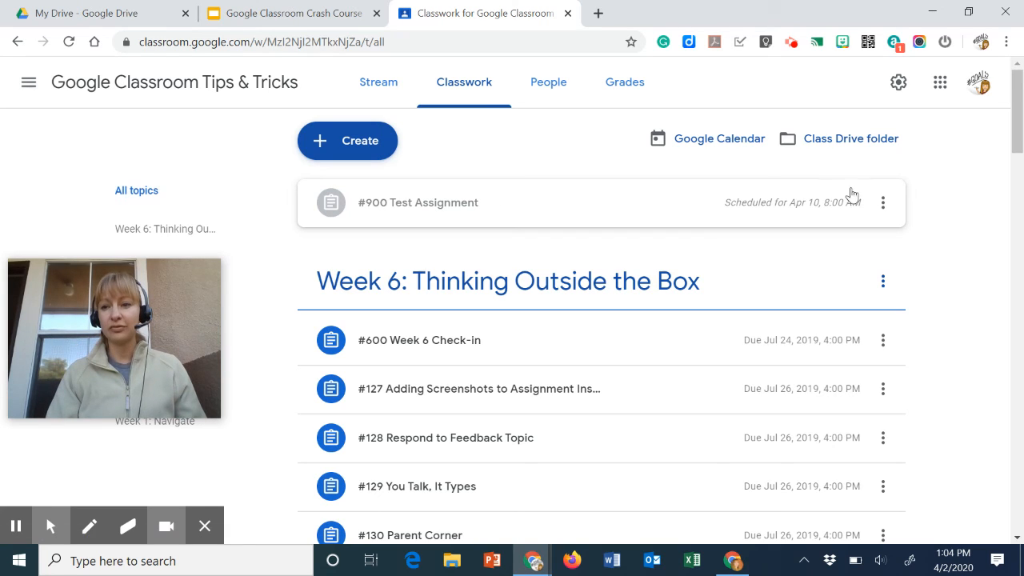
Reopen the scheduled "#900 Test Assignment" for editing and set its topic to "Week 6: Thinking Outside the Box".
click(883, 207)
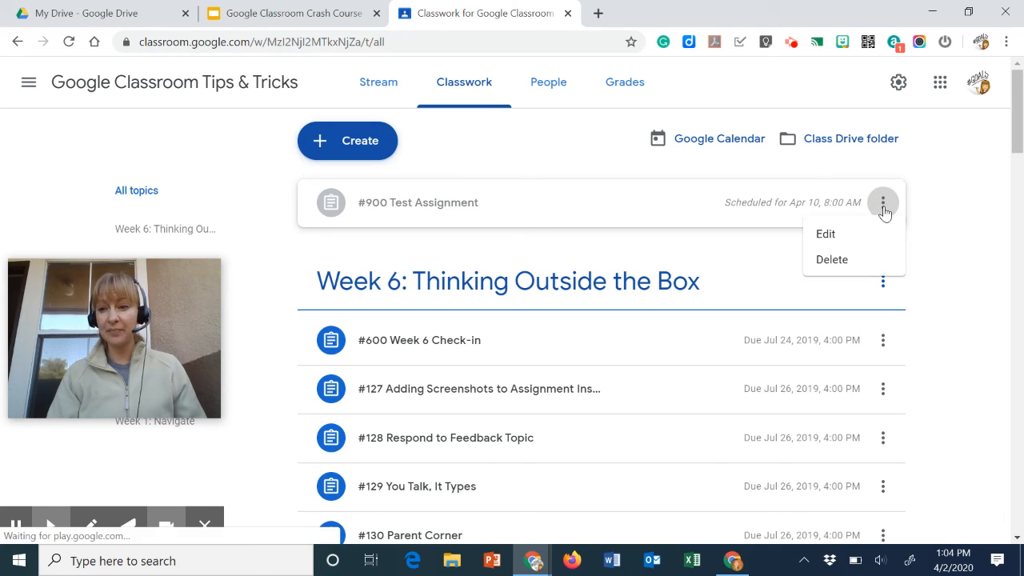
click(819, 240)
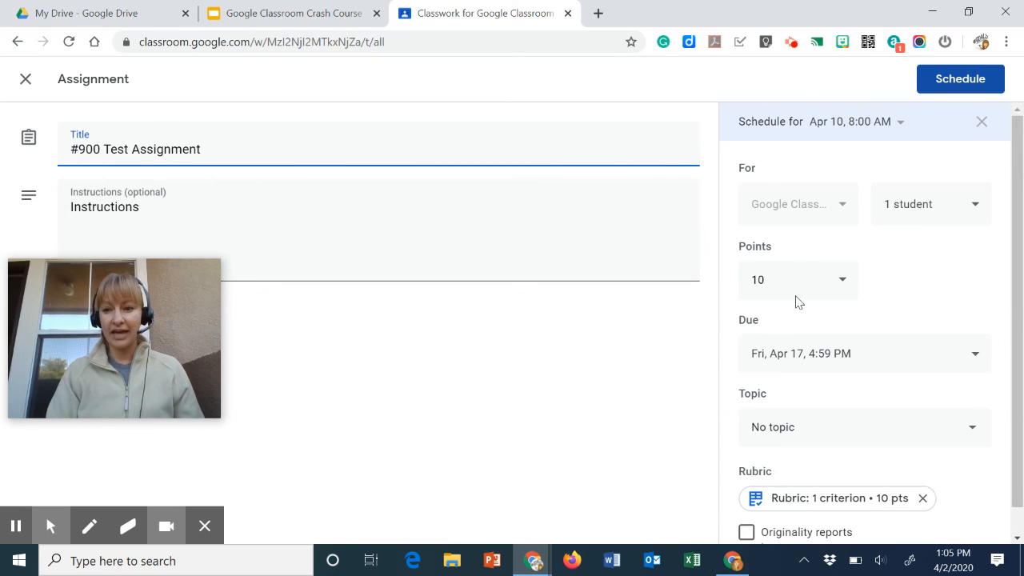
click(856, 429)
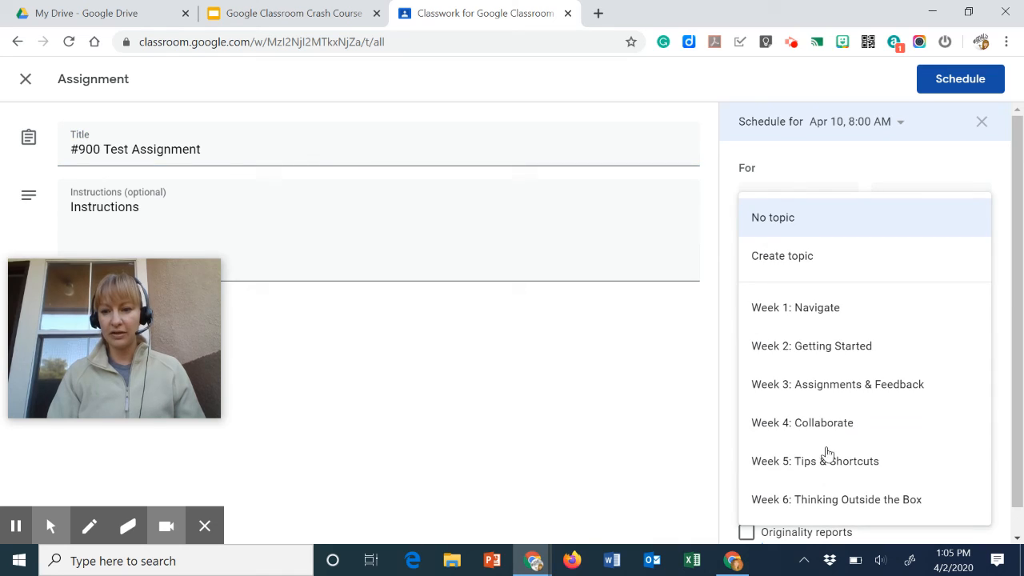
click(815, 491)
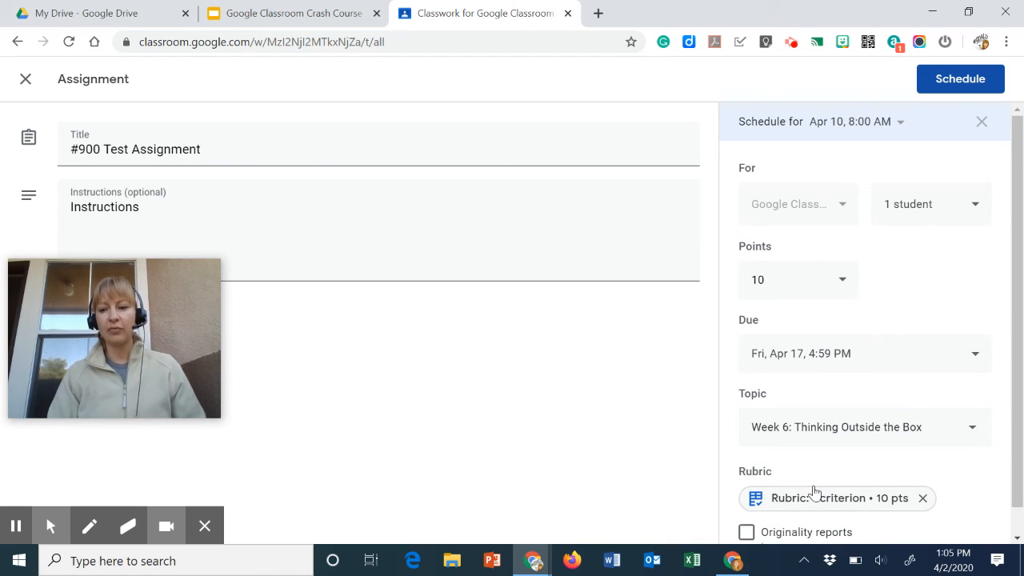
Create a new topic named "Playing Around" for the assignment in place of Week 6 and confirm the schedule again.
click(828, 440)
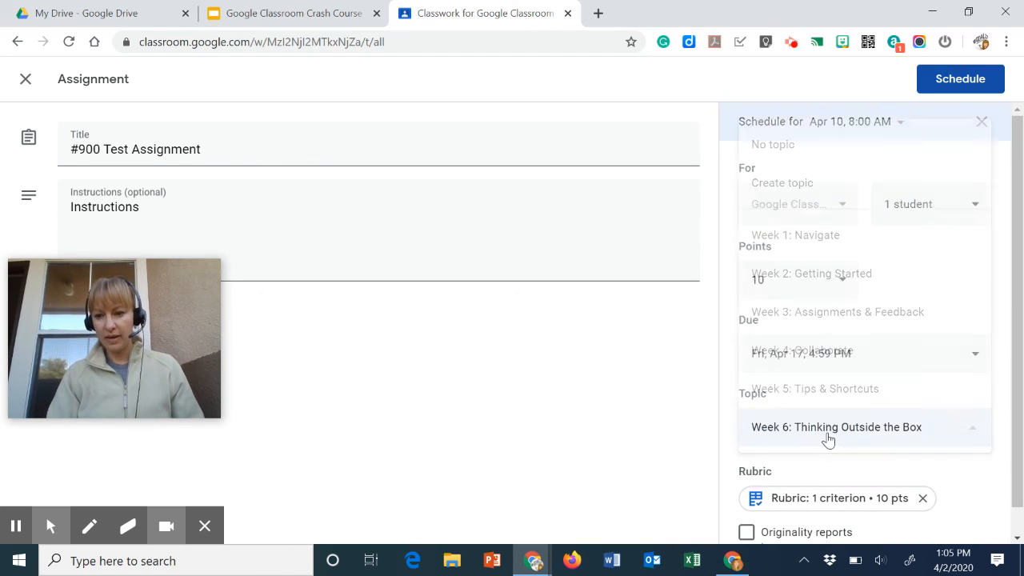
click(781, 183)
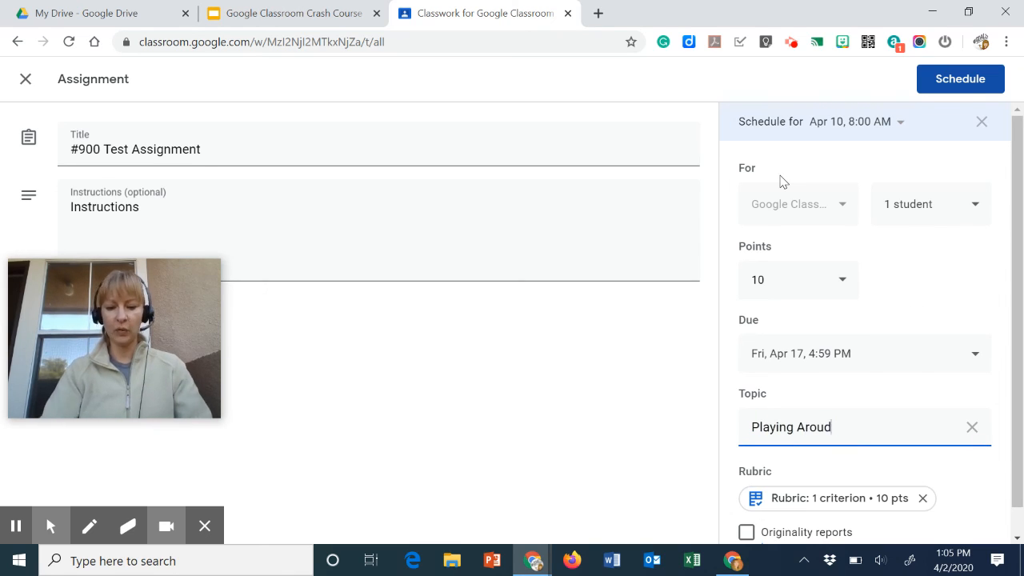
text(Playing Around)
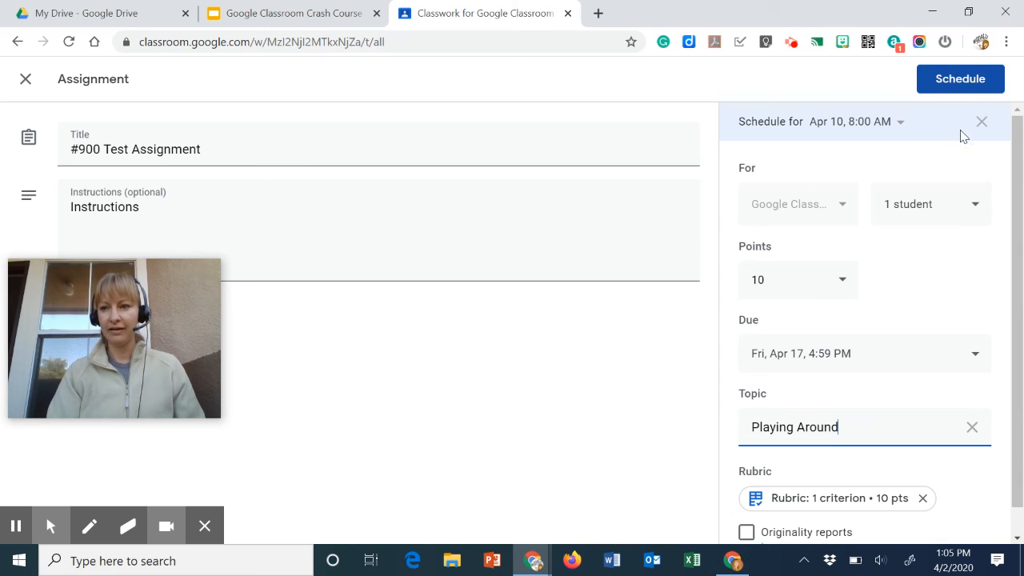
click(960, 83)
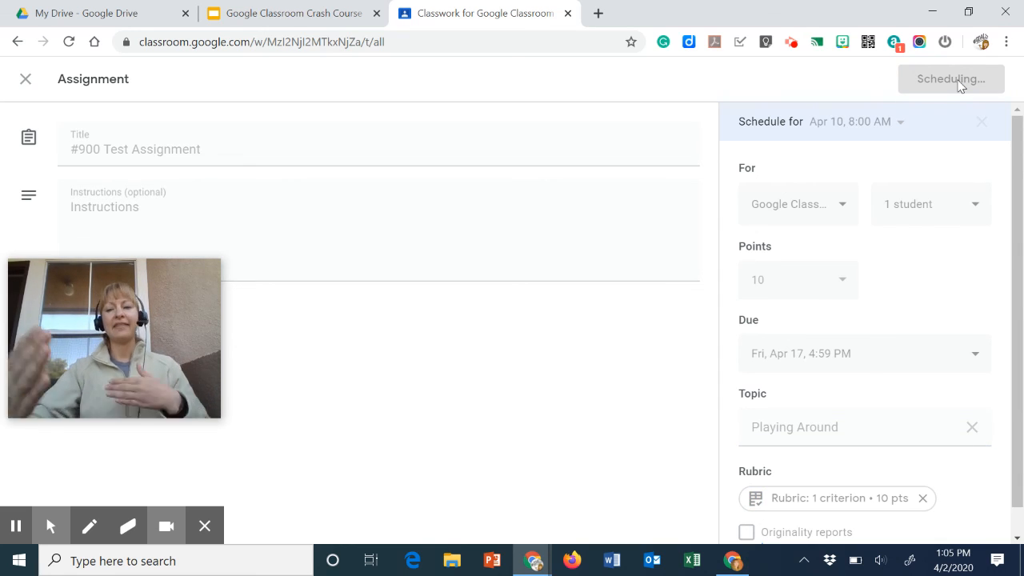